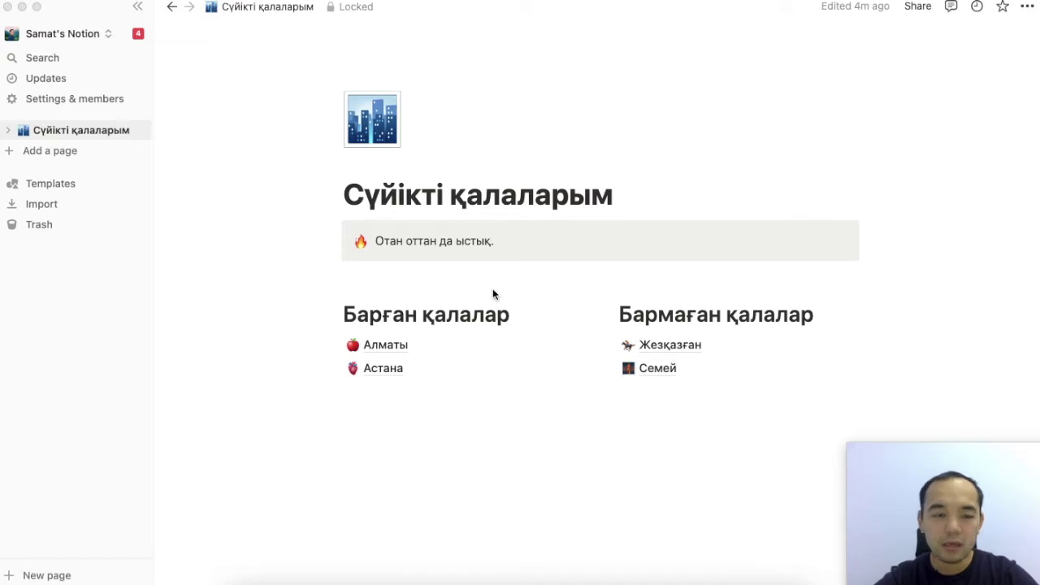
# Step: Expand the subpages of Сүйікті қалаларым, look through the Астана page and its museums subpage, and return to the parent page
pyautogui.click(9, 133)
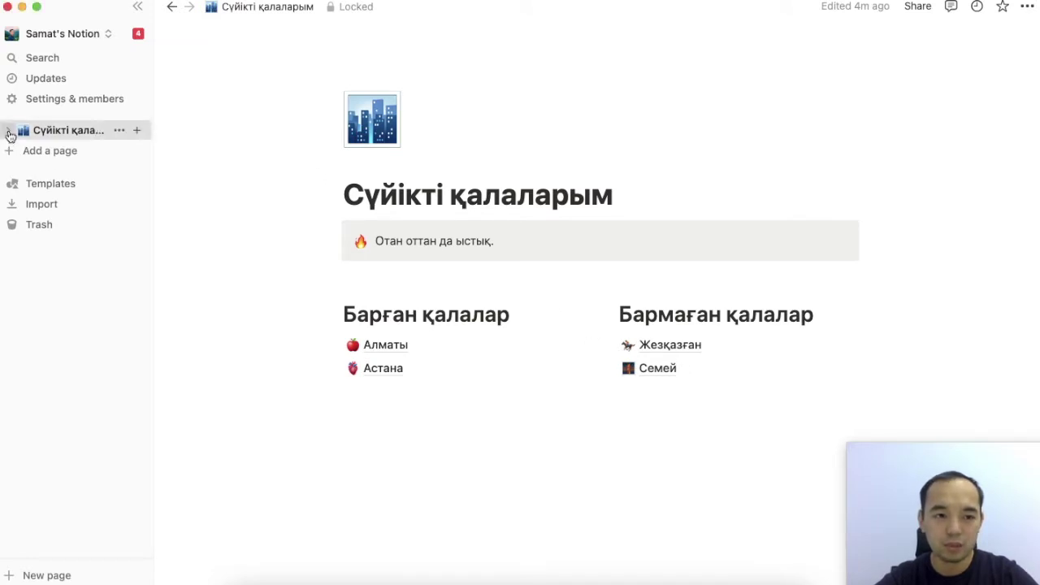
pyautogui.click(9, 132)
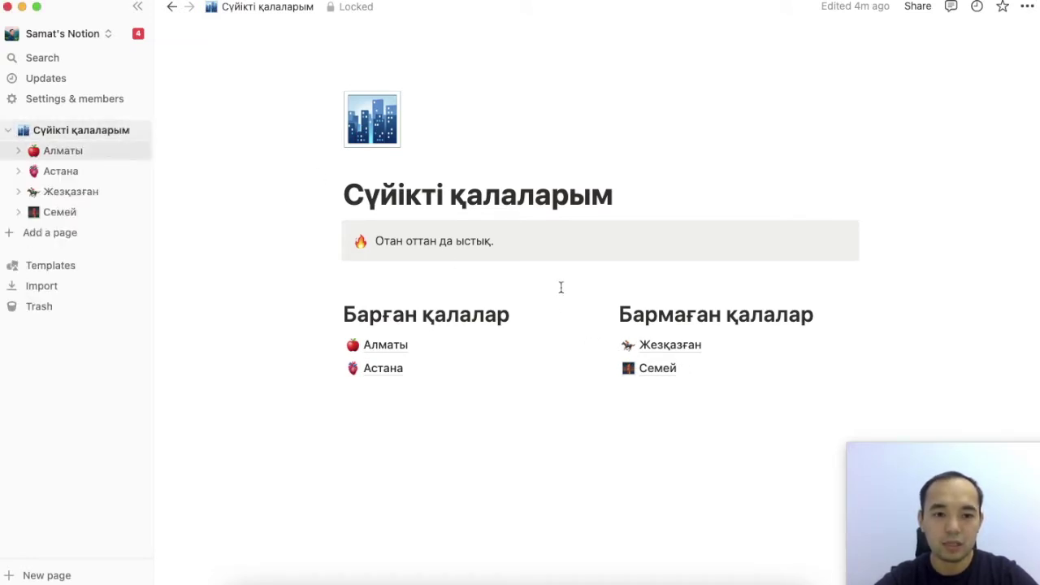
pyautogui.click(388, 373)
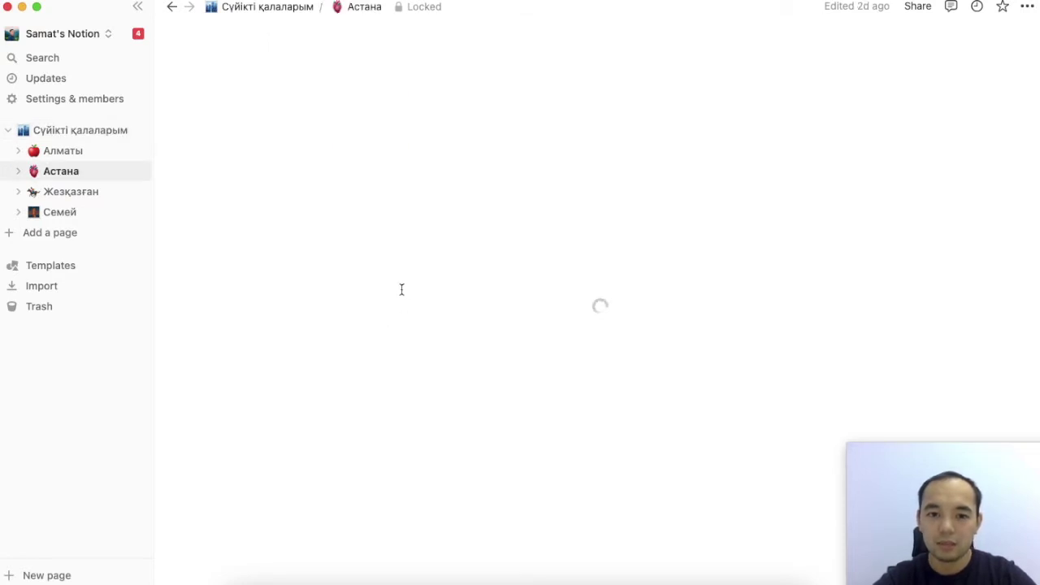
pyautogui.scroll(-2, 406, 283)
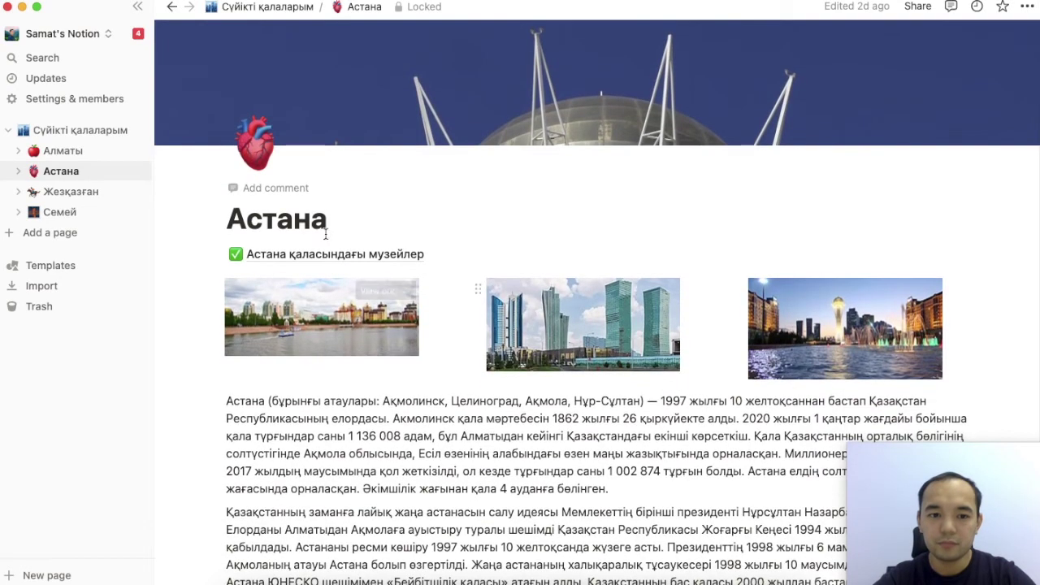
pyautogui.click(332, 255)
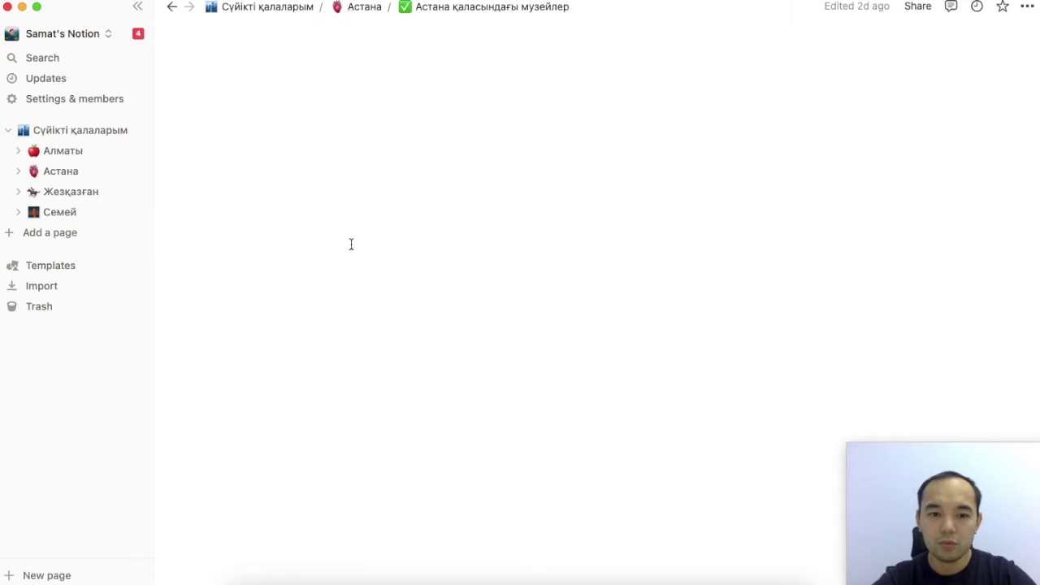
pyautogui.click(92, 138)
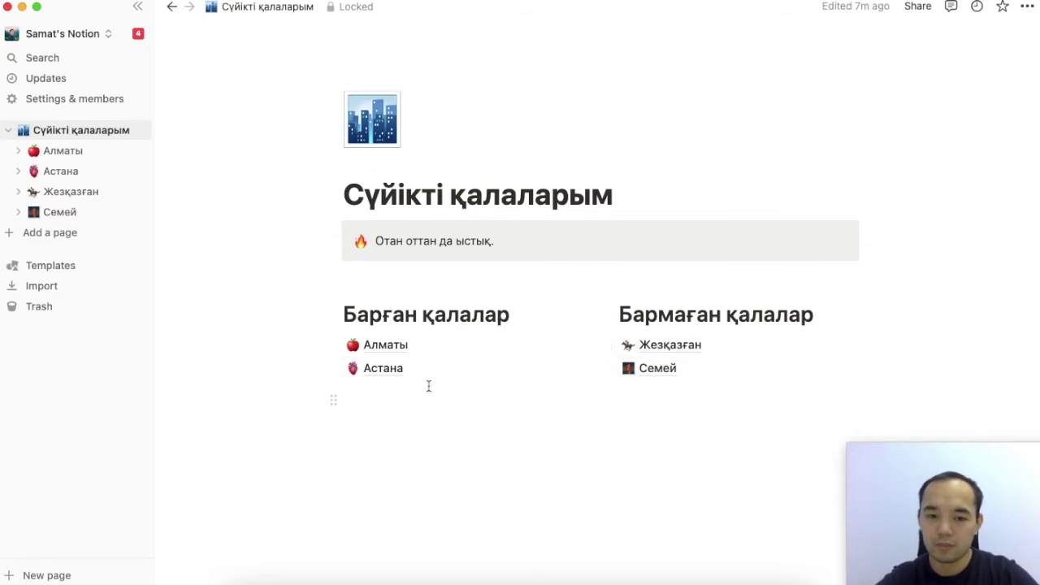
pyautogui.click(407, 370)
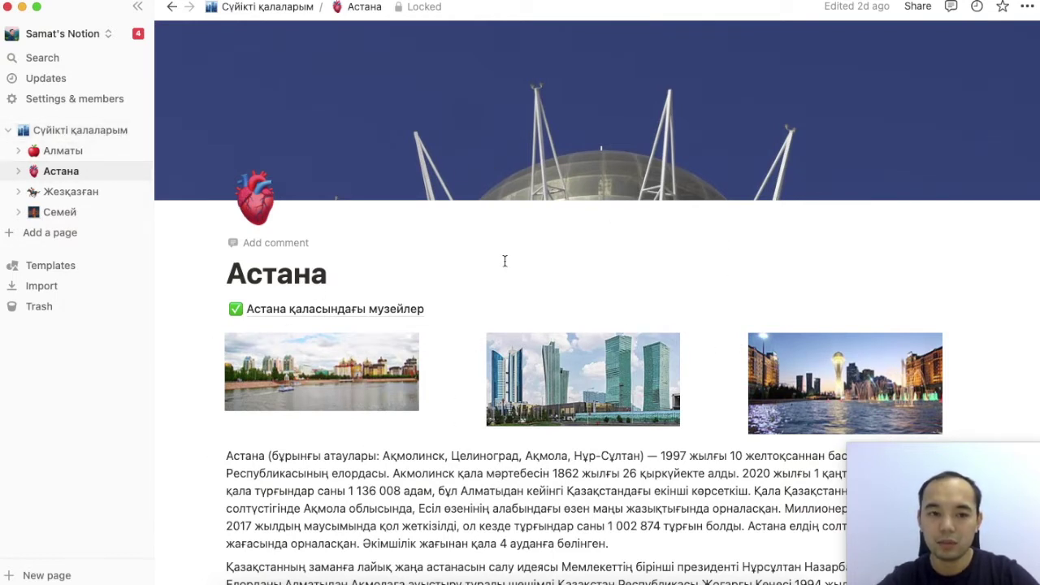
pyautogui.click(98, 130)
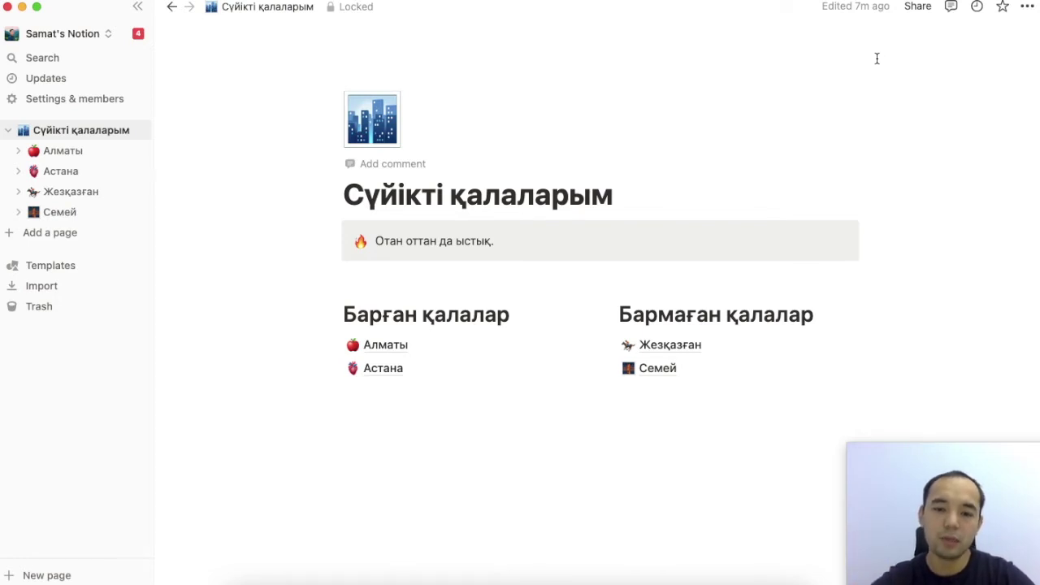
# Step: Start sharing the Сүйікті қалаларым page and add the guest as an invitee by their e-mail address
pyautogui.click(916, 9)
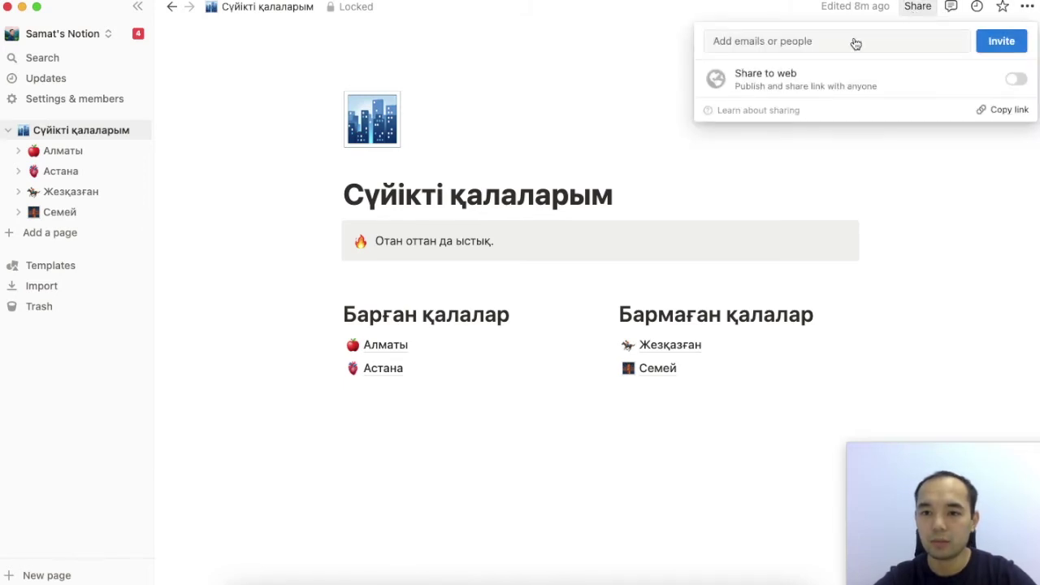
pyautogui.click(849, 42)
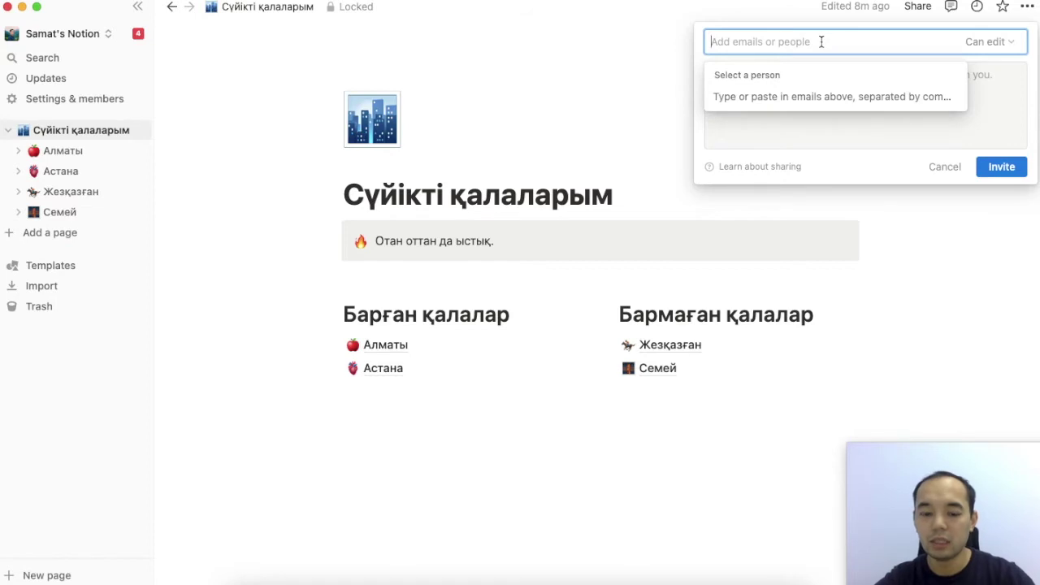
pyautogui.press('super+v')
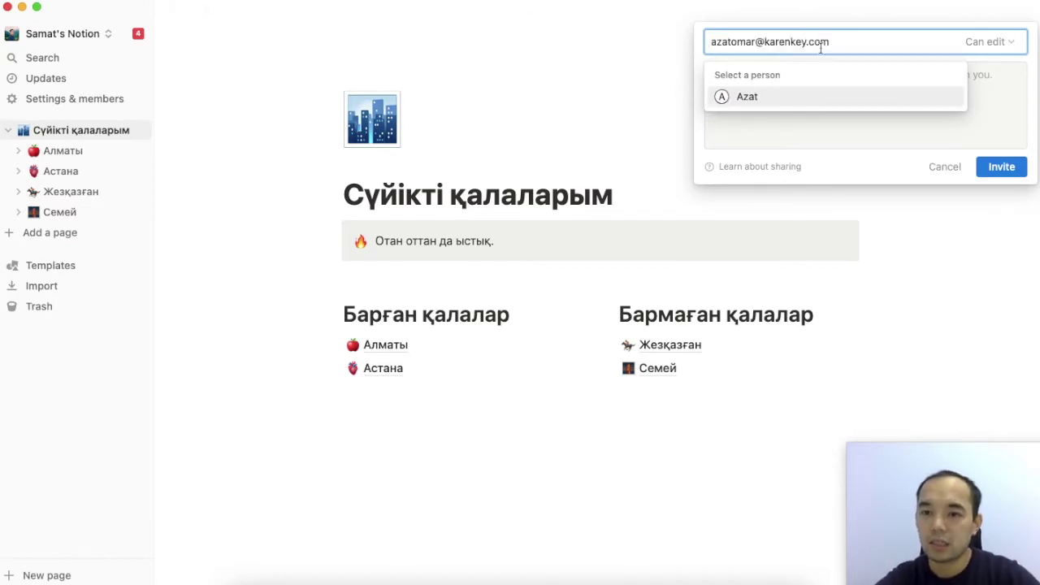
pyautogui.click(759, 97)
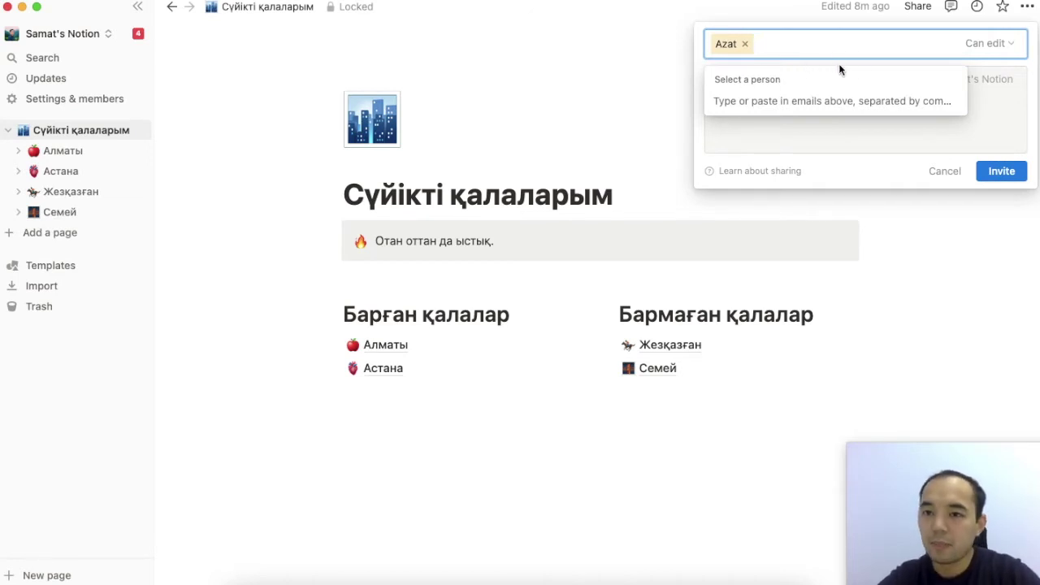
pyautogui.click(989, 90)
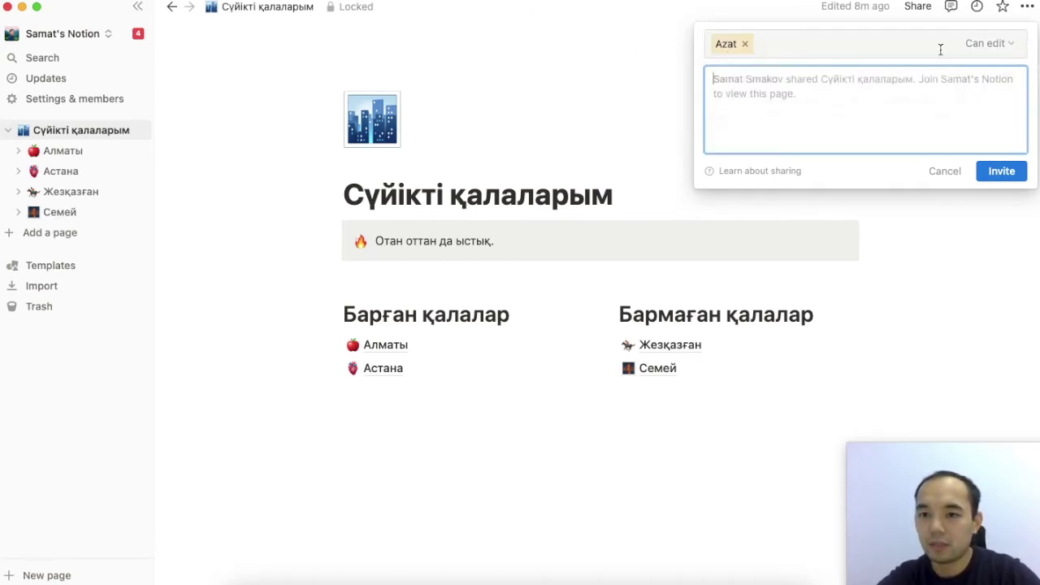
# Step: Set the invitee's permission level to Can comment
pyautogui.click(985, 43)
pyautogui.moveTo(871, 78)
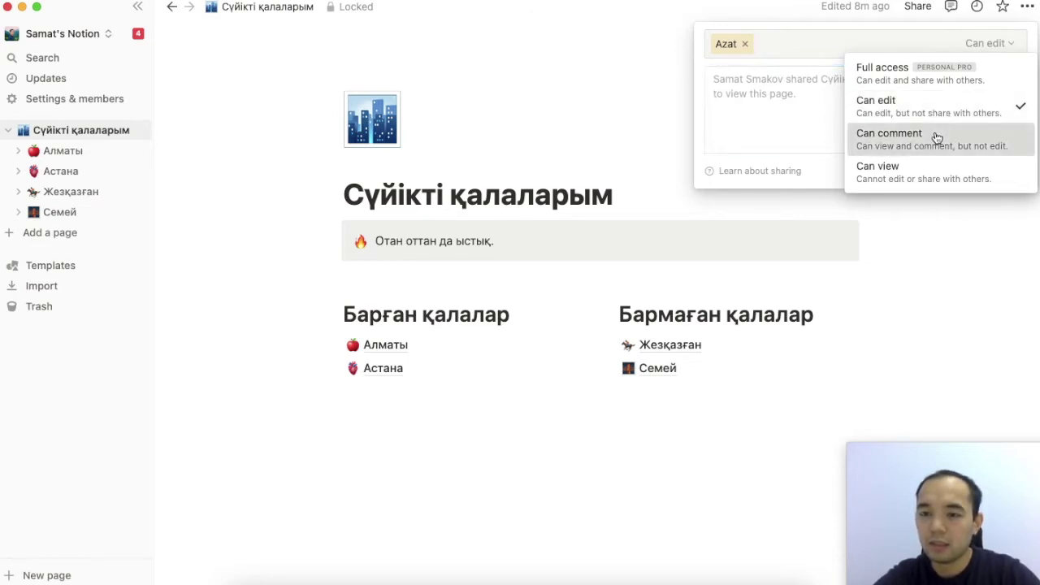
pyautogui.click(935, 134)
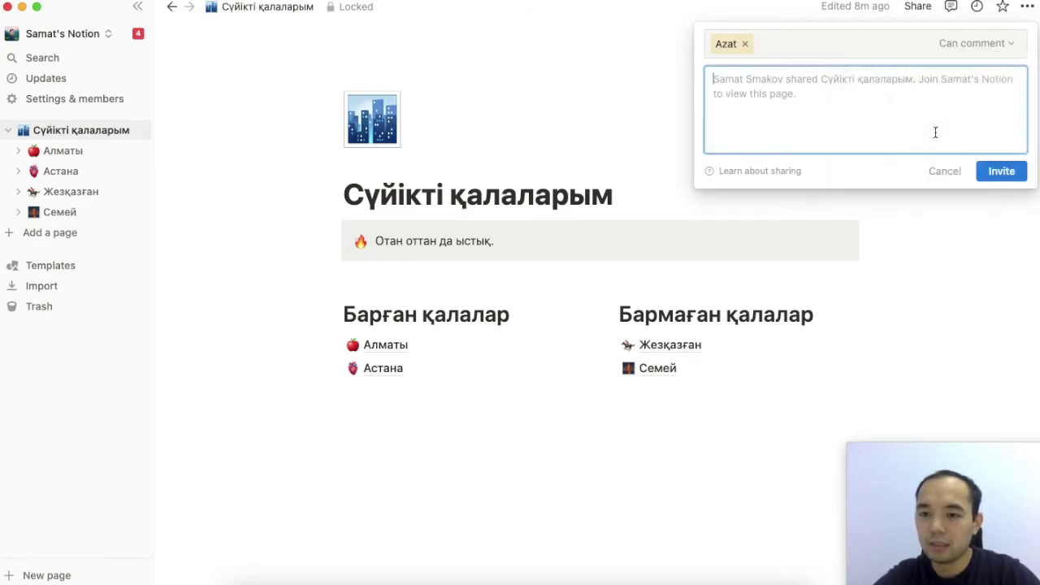
# Step: Set the invitee's permission level to Can view and send the invitation
pyautogui.click(952, 47)
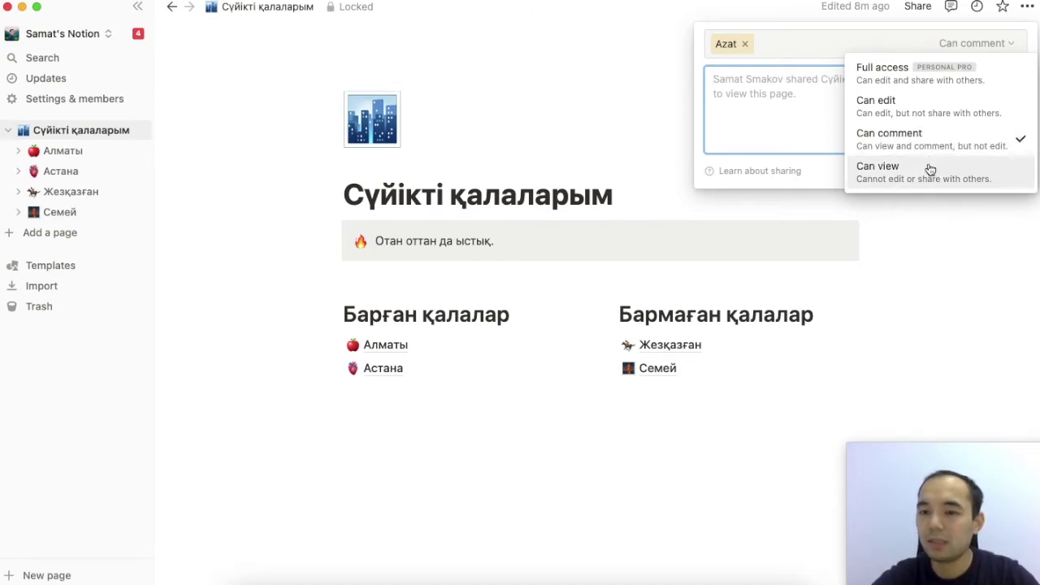
pyautogui.click(934, 167)
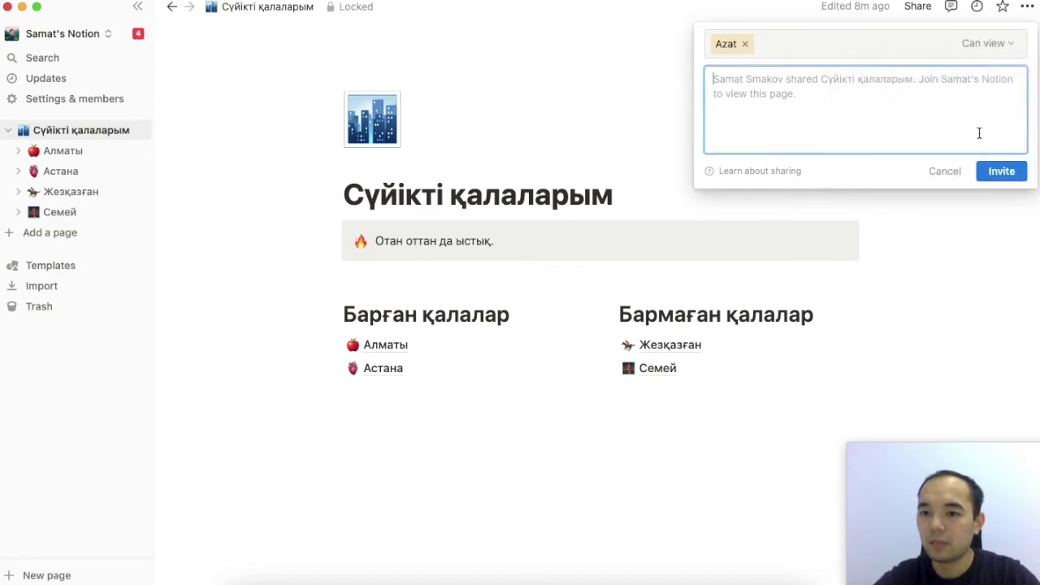
pyautogui.click(1001, 172)
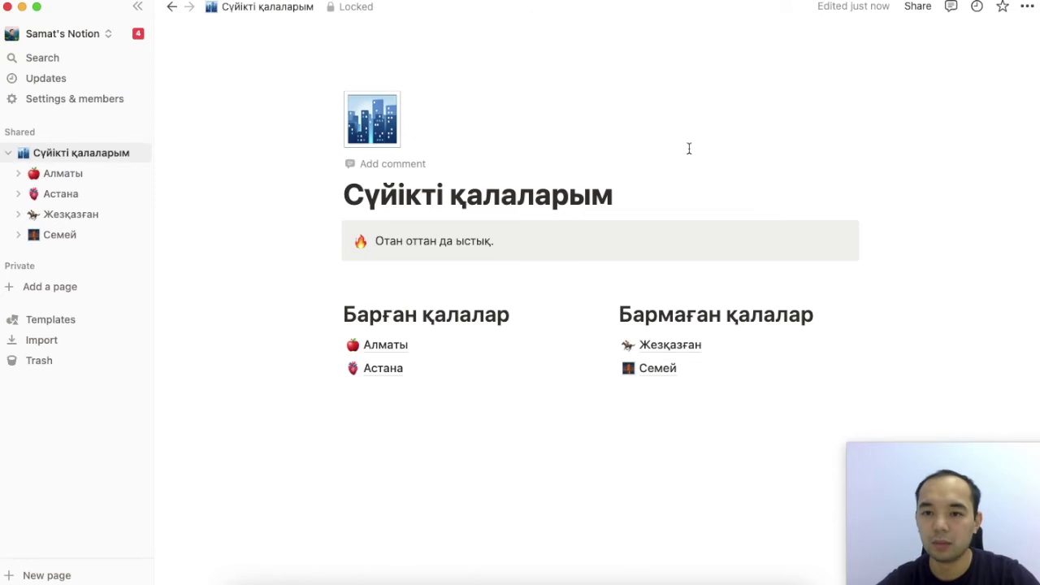
# Step: Check who has access to the Сүйікті қалаларым page in its sharing settings
pyautogui.click(918, 8)
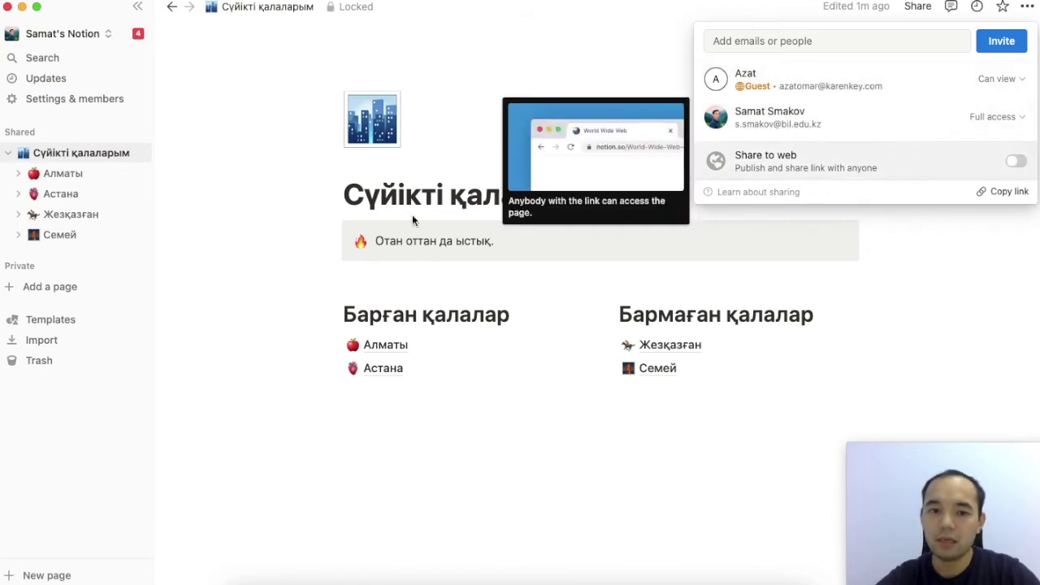
pyautogui.click(429, 163)
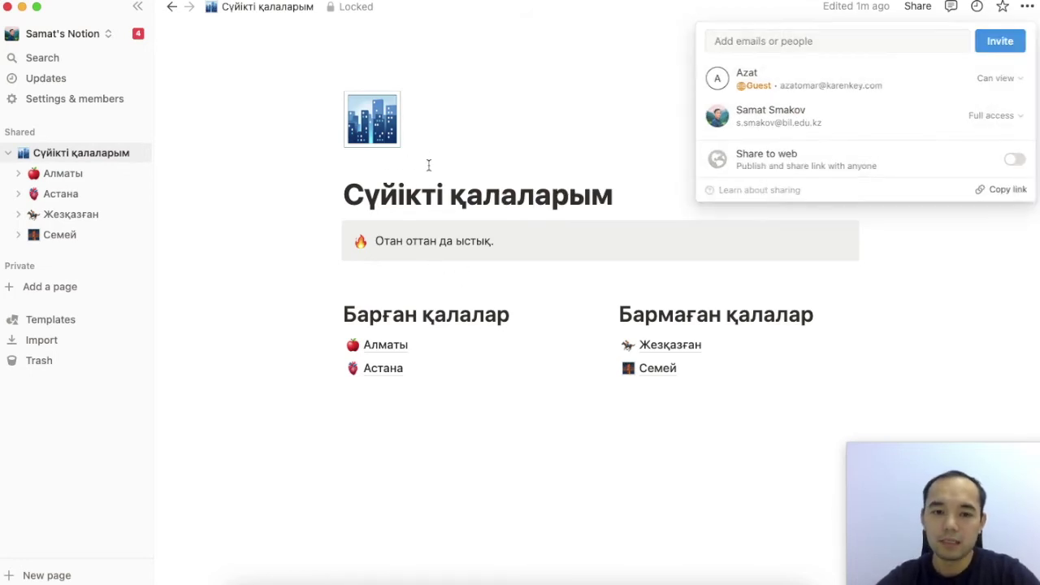
# Step: Remove the guest from the Алматы subpage's sharing settings and restrict access to that page
pyautogui.click(397, 348)
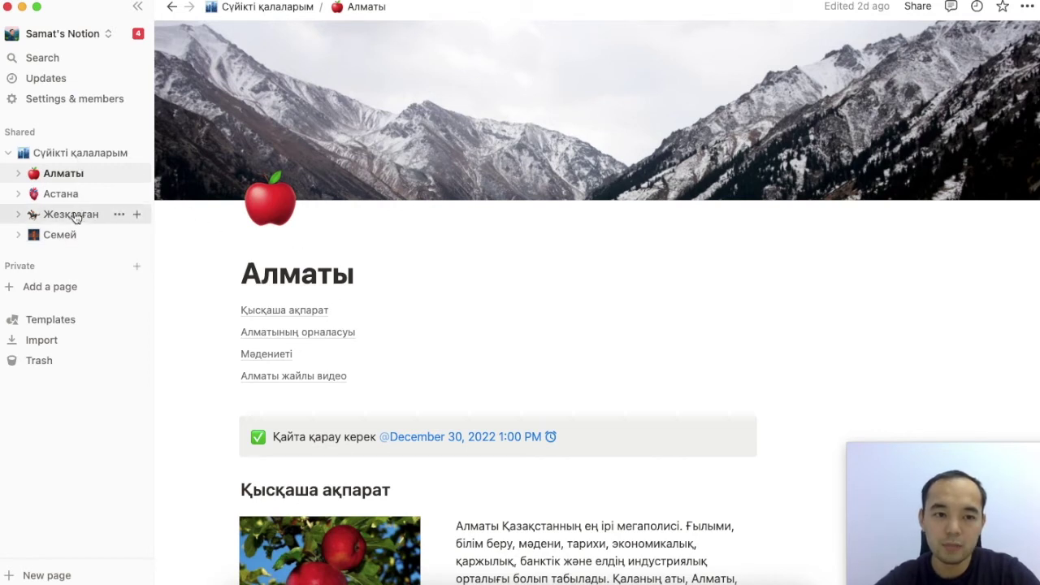
pyautogui.click(918, 8)
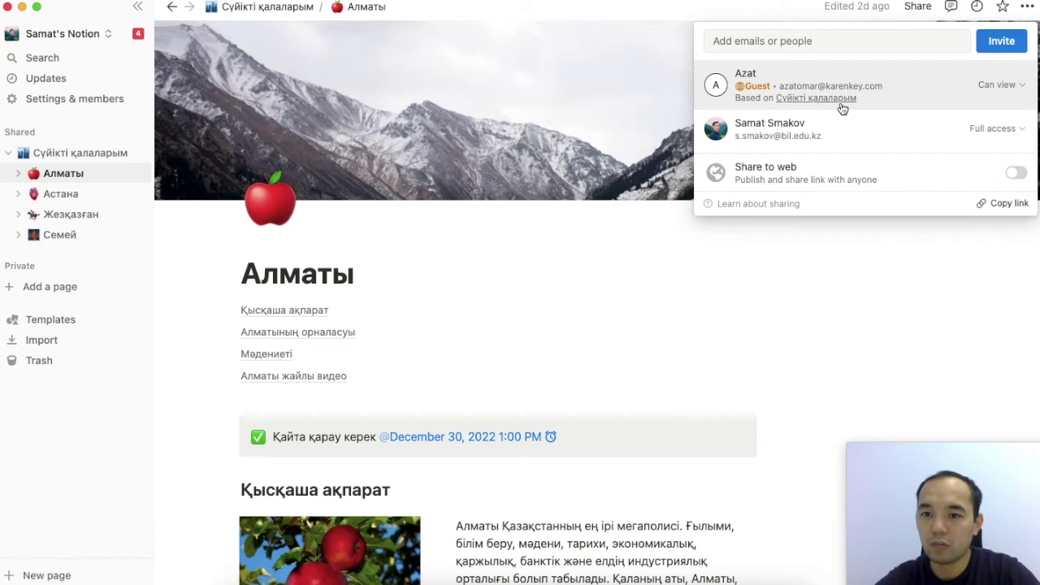
pyautogui.click(1004, 86)
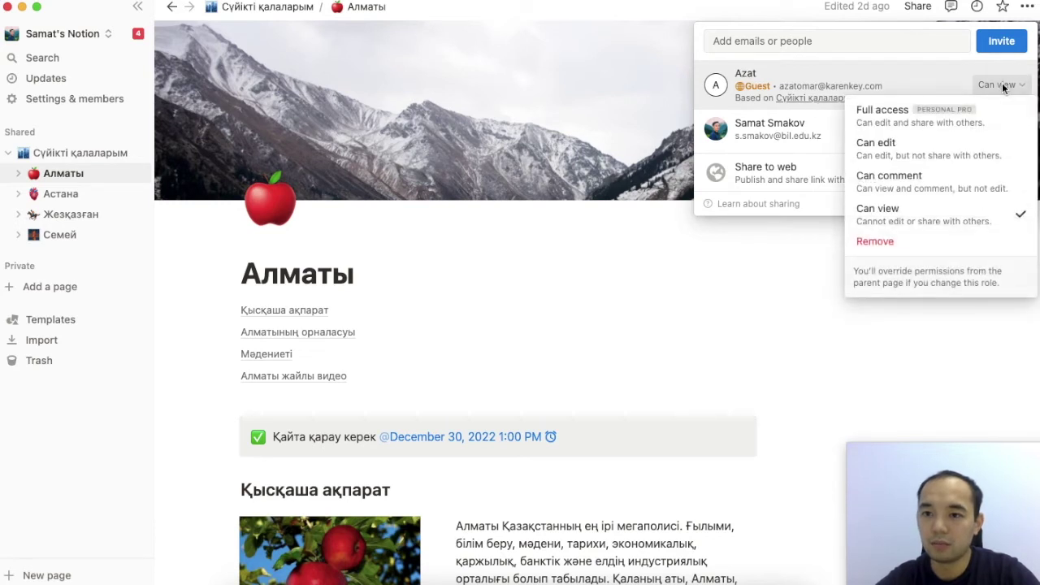
pyautogui.click(890, 243)
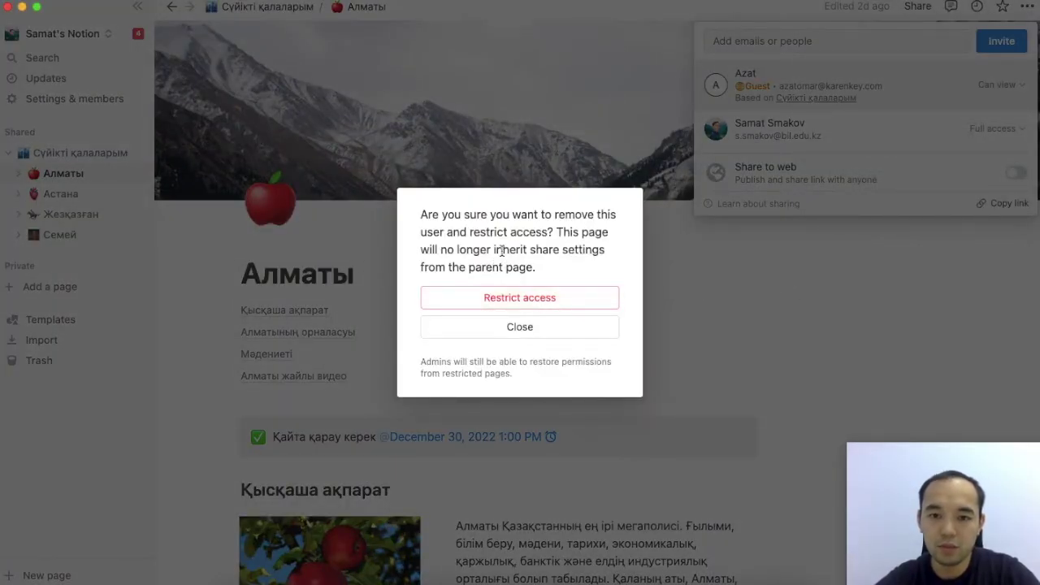
pyautogui.moveTo(558, 232); pyautogui.dragTo(580, 268)
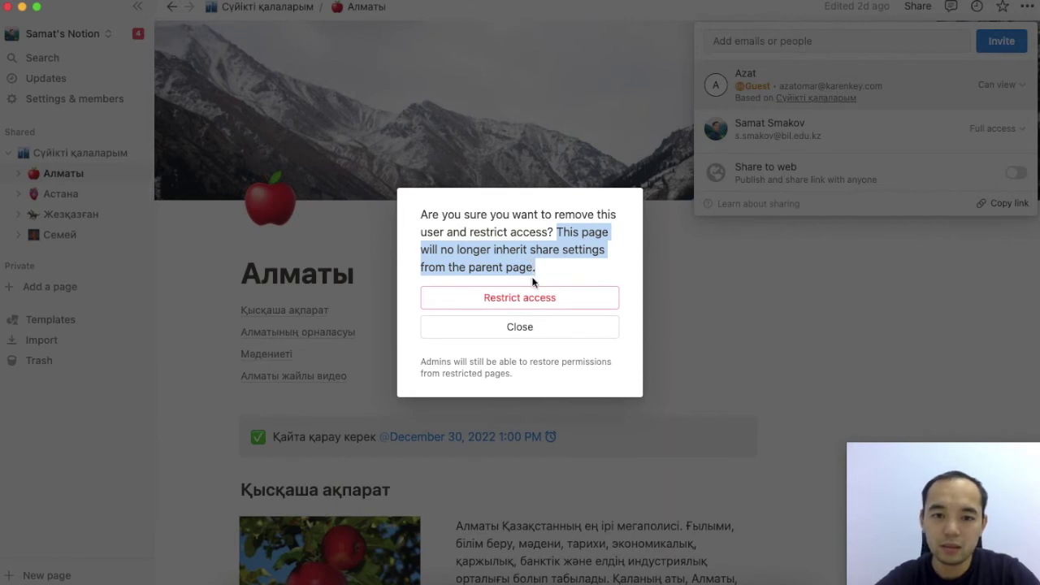
pyautogui.click(522, 299)
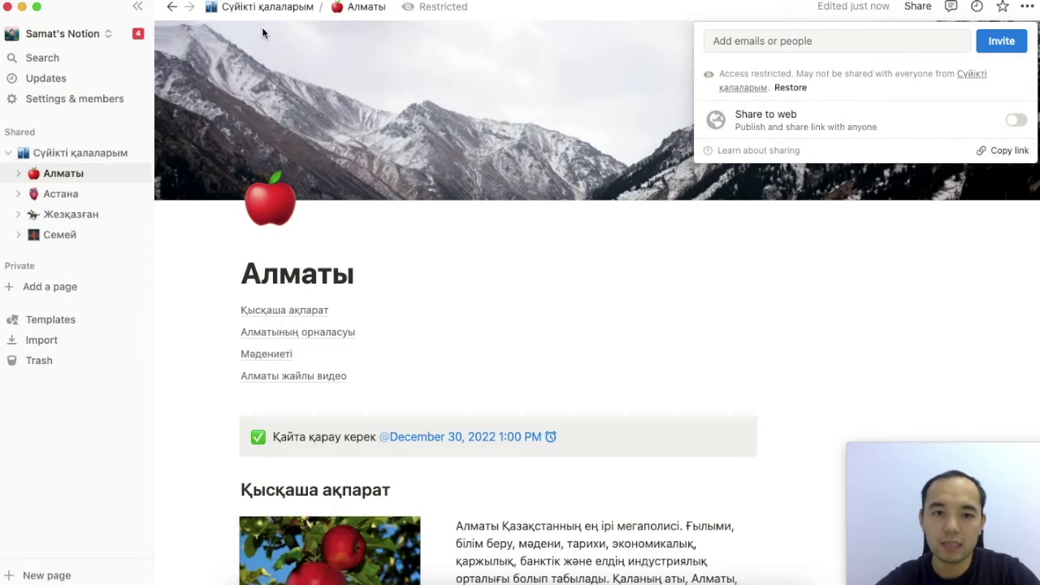
# Step: Return to the Сүйікті қалаларым parent page and review its sharing settings again
pyautogui.click(267, 12)
pyautogui.click(267, 12)
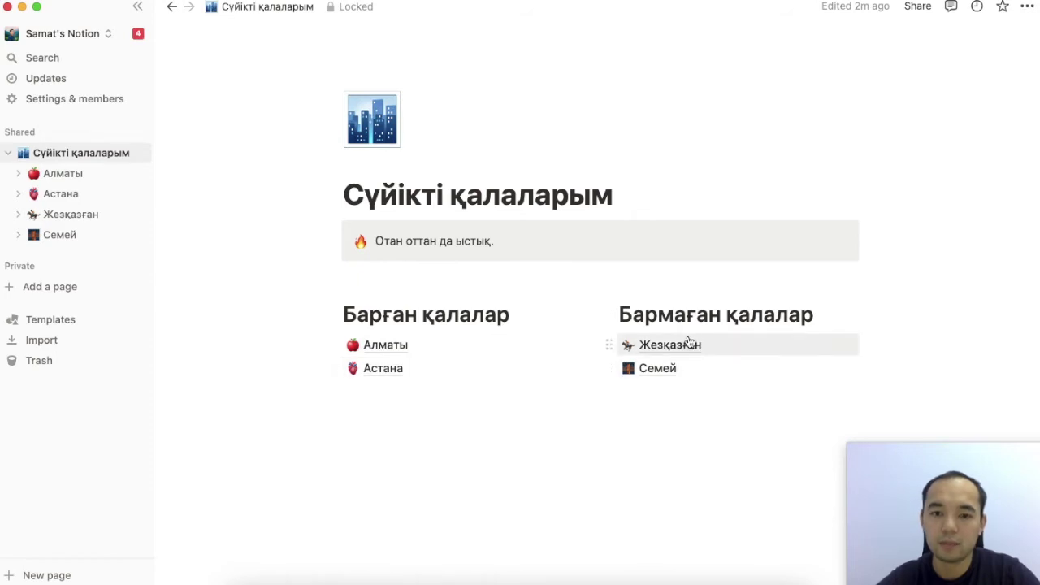
pyautogui.click(918, 6)
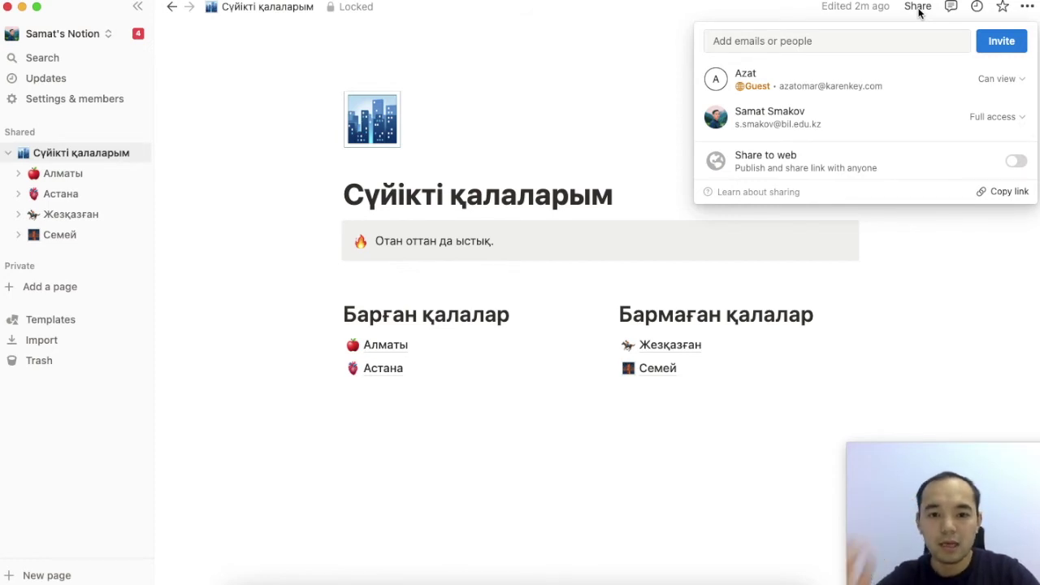
pyautogui.click(388, 369)
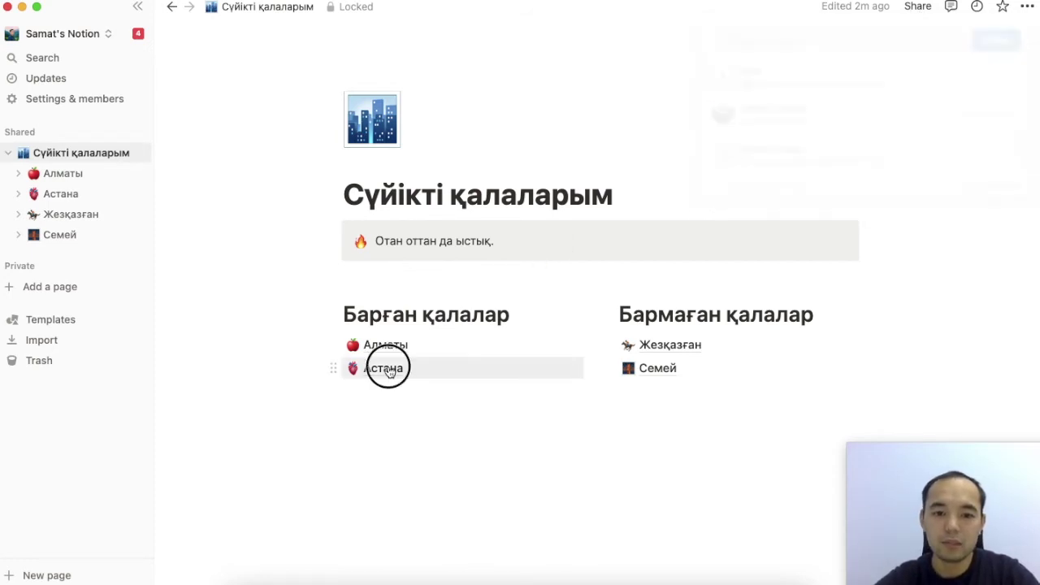
# Step: Open the Астана subpage and publish it by enabling Share to web
pyautogui.click(388, 369)
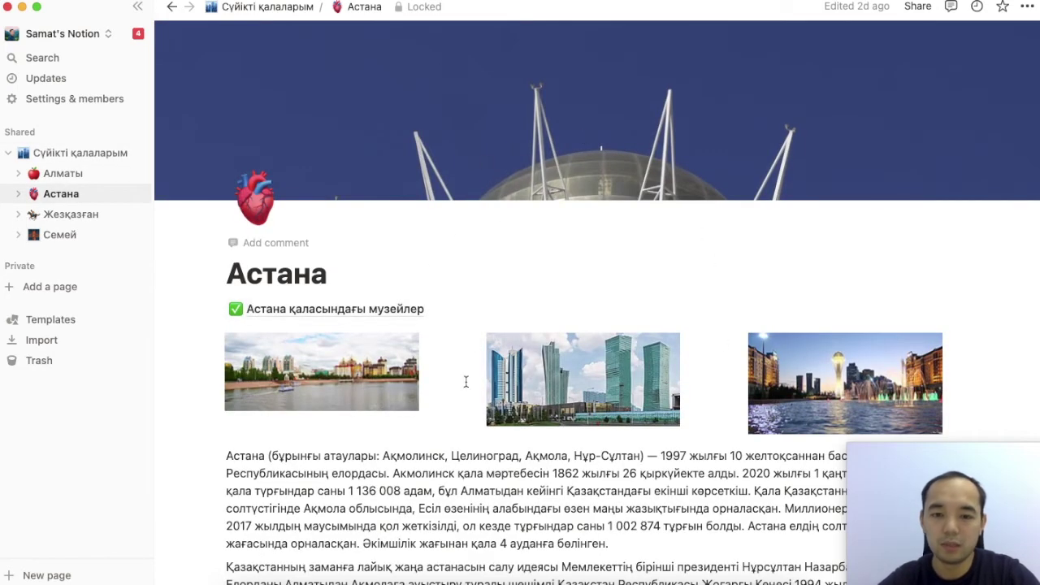
pyautogui.scroll(-2, 569, 138)
pyautogui.scroll(-2, 488, 268)
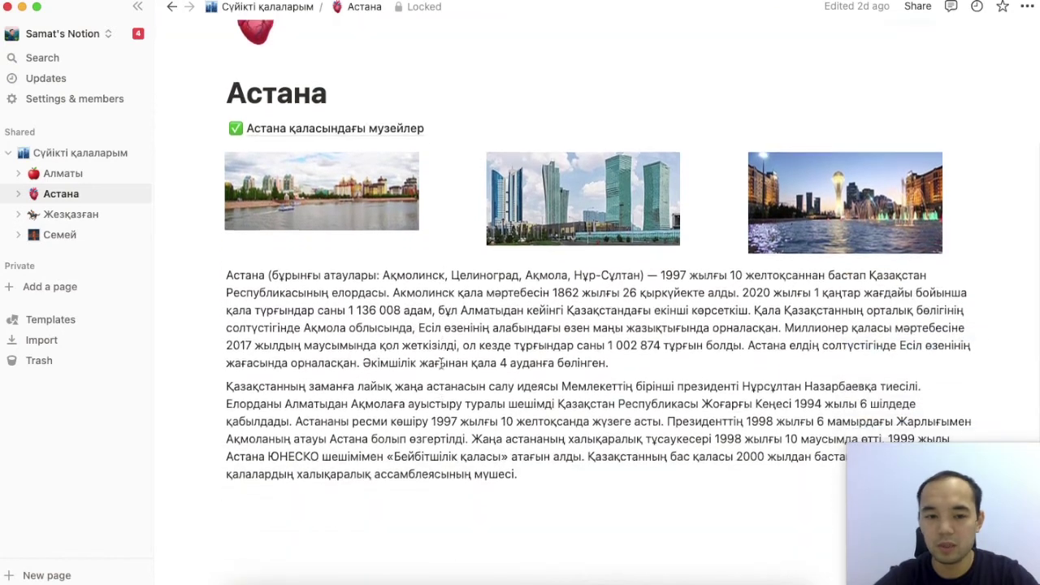
pyautogui.scroll(4, 441, 364)
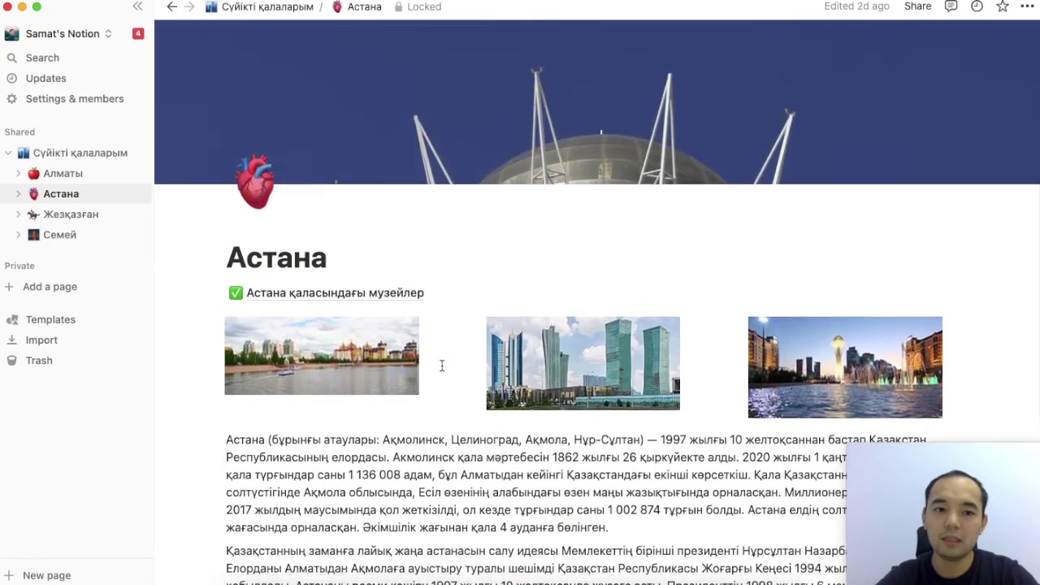
pyautogui.click(910, 8)
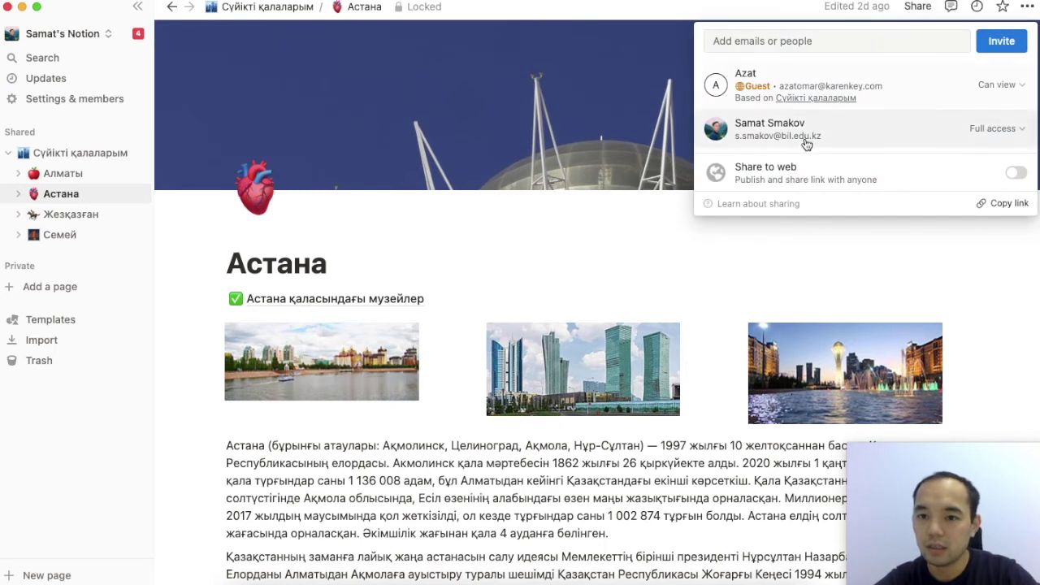
pyautogui.moveTo(789, 179)
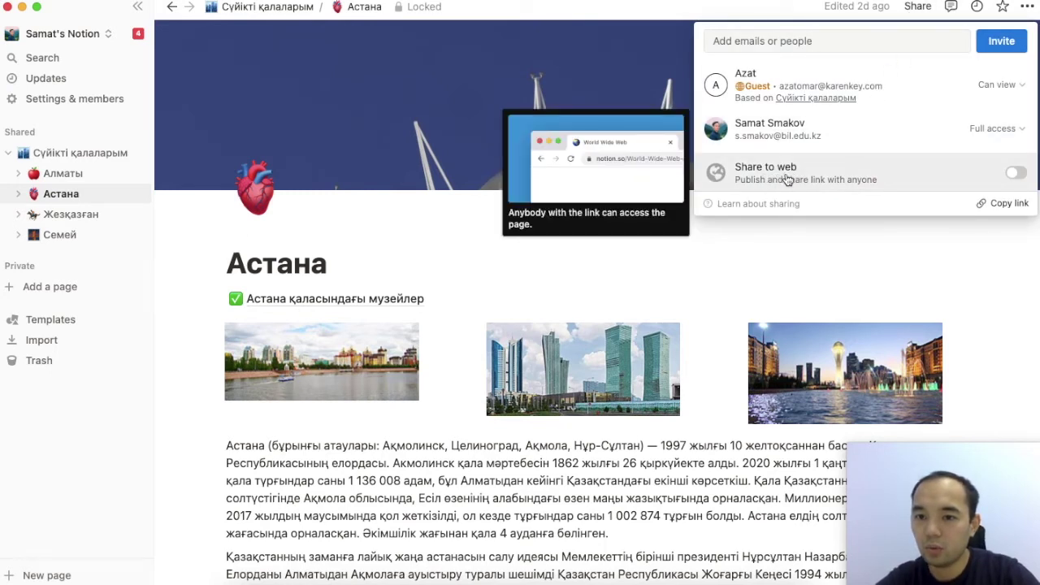
pyautogui.click(1016, 174)
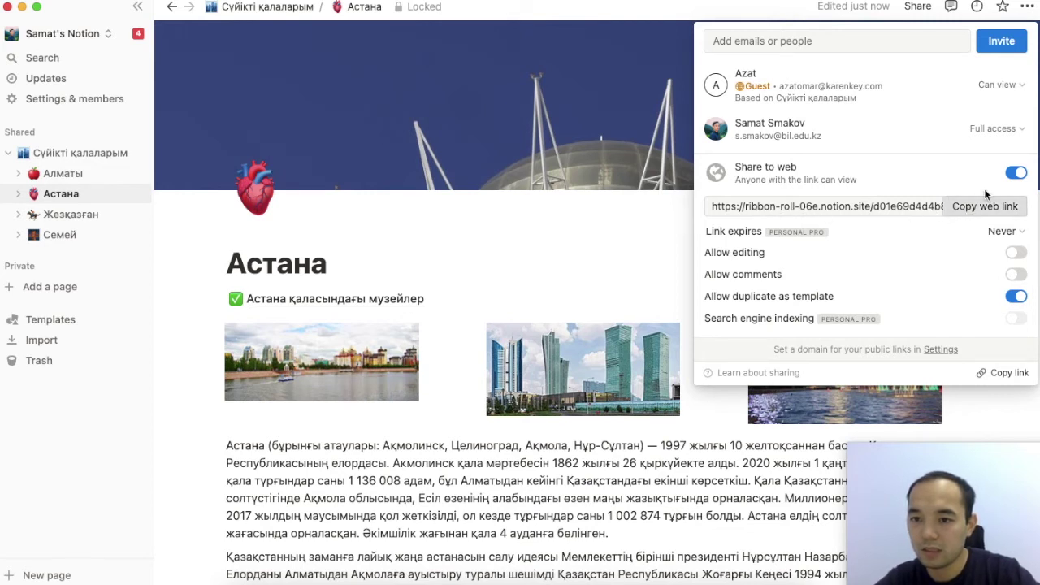
# Step: Copy the Астана page's web link and open it in a new Firefox private window
pyautogui.moveTo(1019, 179)
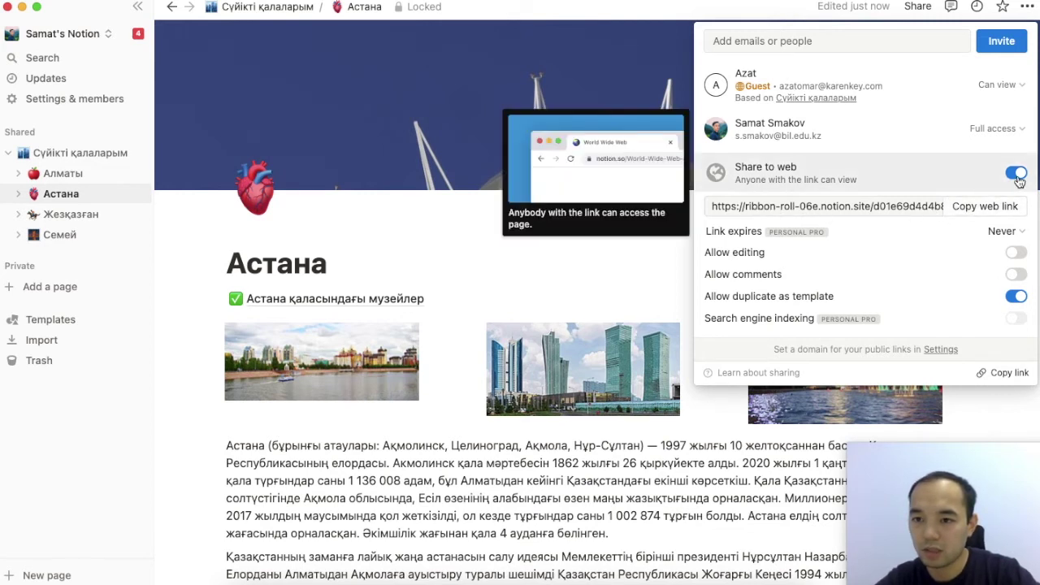
pyautogui.click(981, 208)
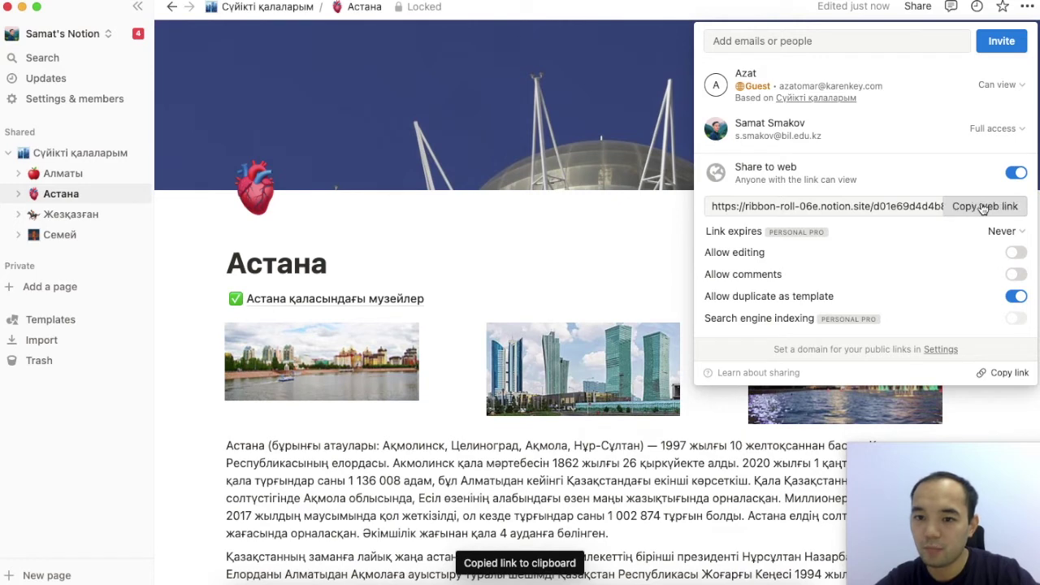
pyautogui.rightClick(276, 582)
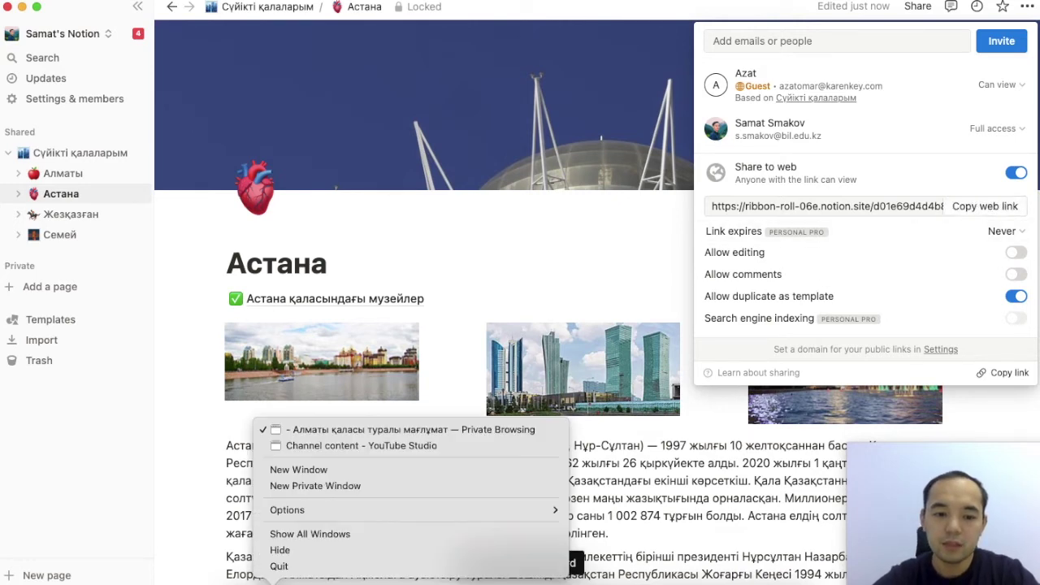
pyautogui.click(330, 485)
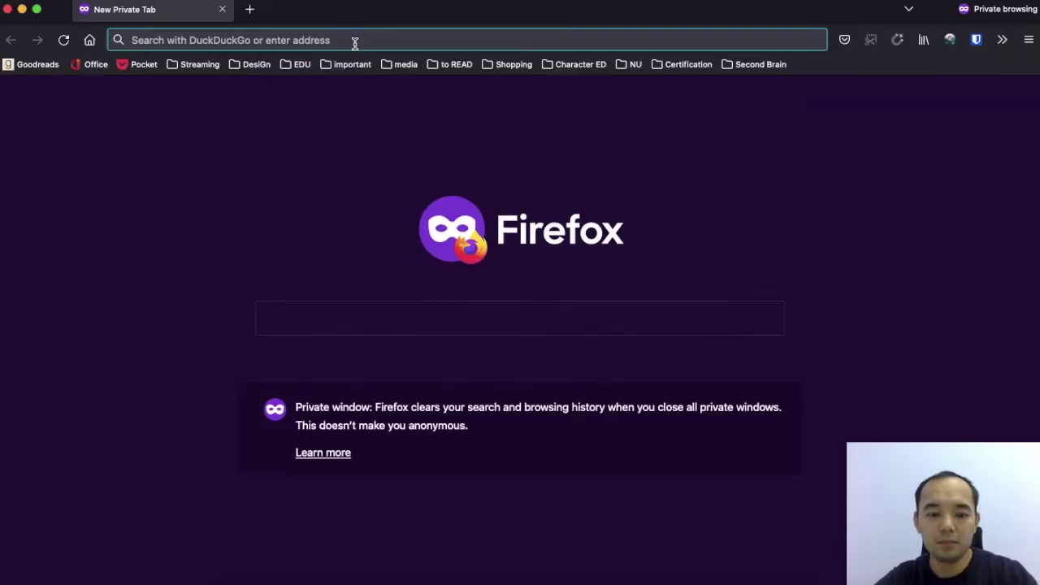
pyautogui.press('super+v')
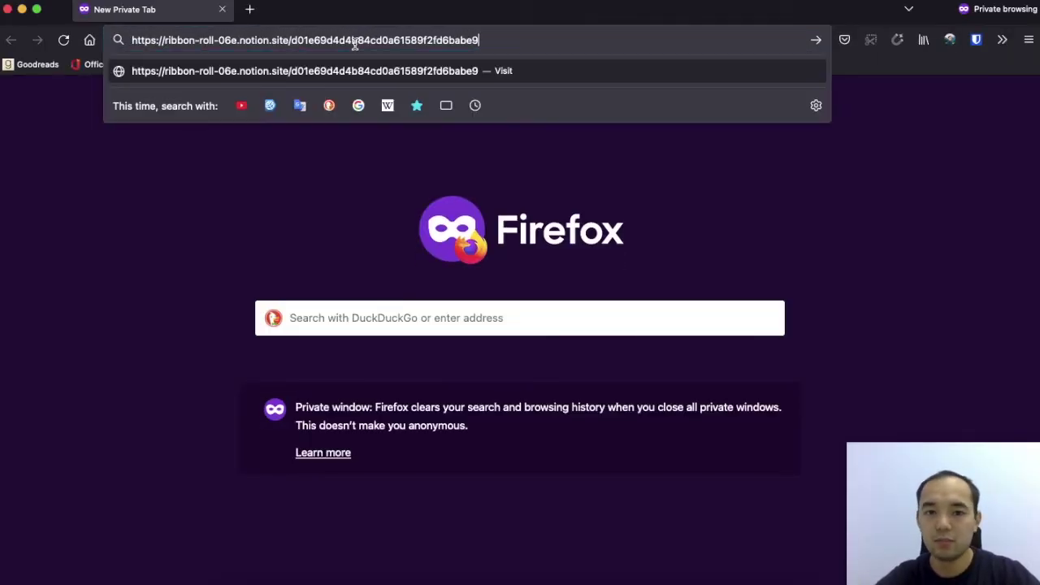
pyautogui.press('Return')
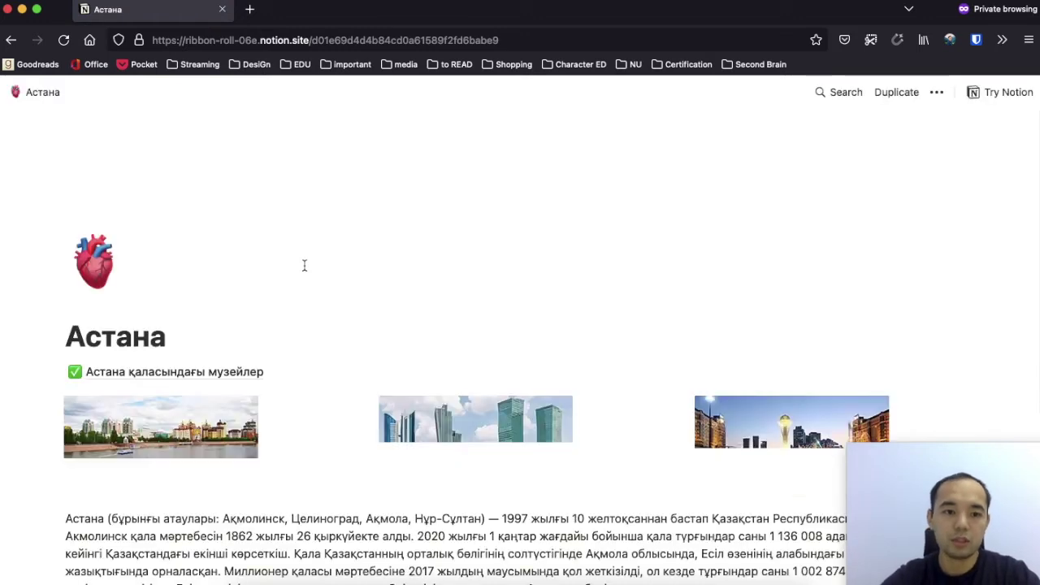
# Step: Look through the published Астана page and its Астана қаласындағы музейлер and Қуыршақтар музейі subpages, finishing on the Астана page
pyautogui.scroll(-5, 322, 268)
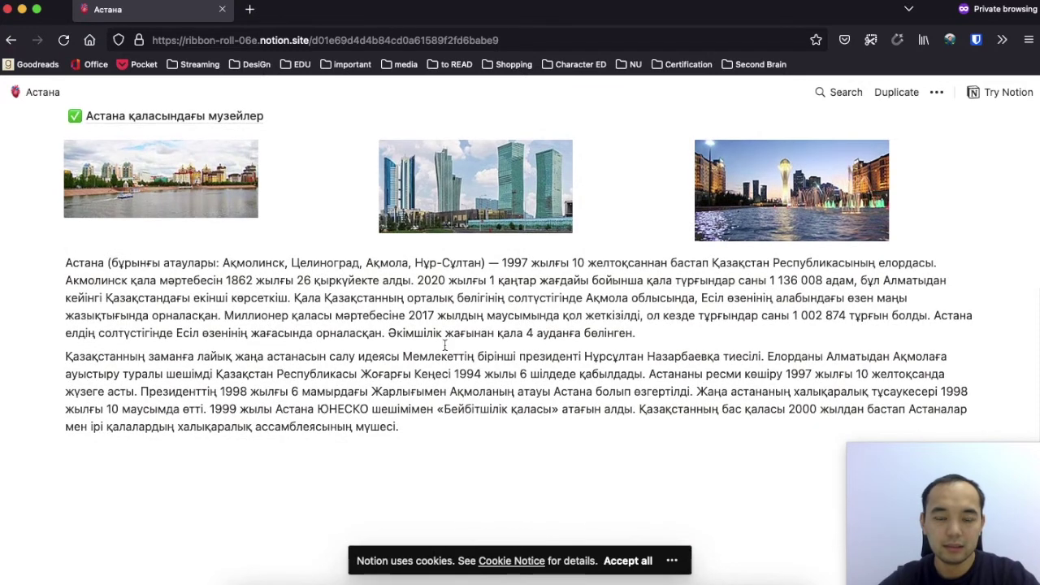
pyautogui.scroll(5, 348, 325)
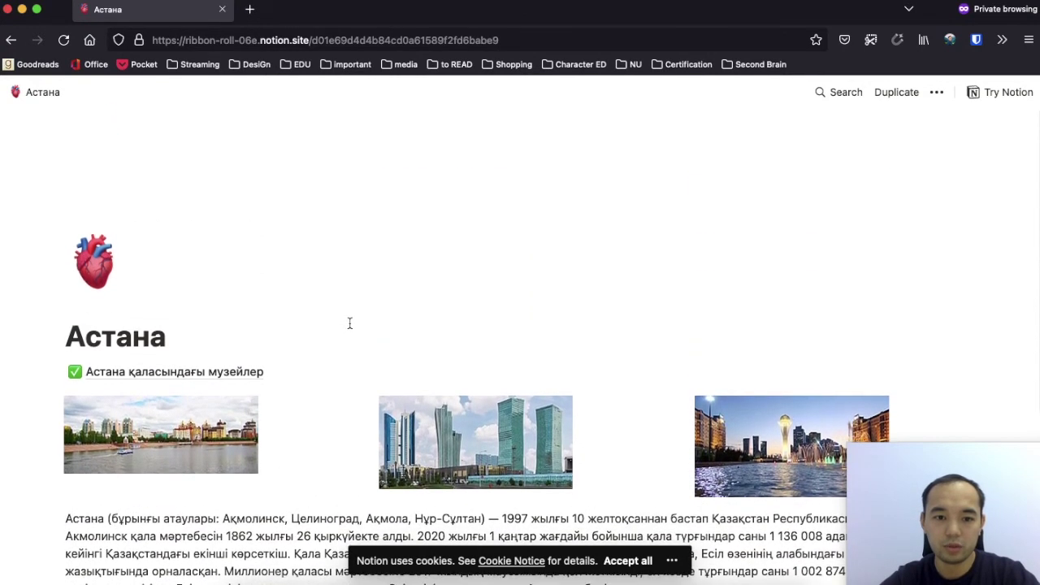
pyautogui.scroll(-2, 267, 304)
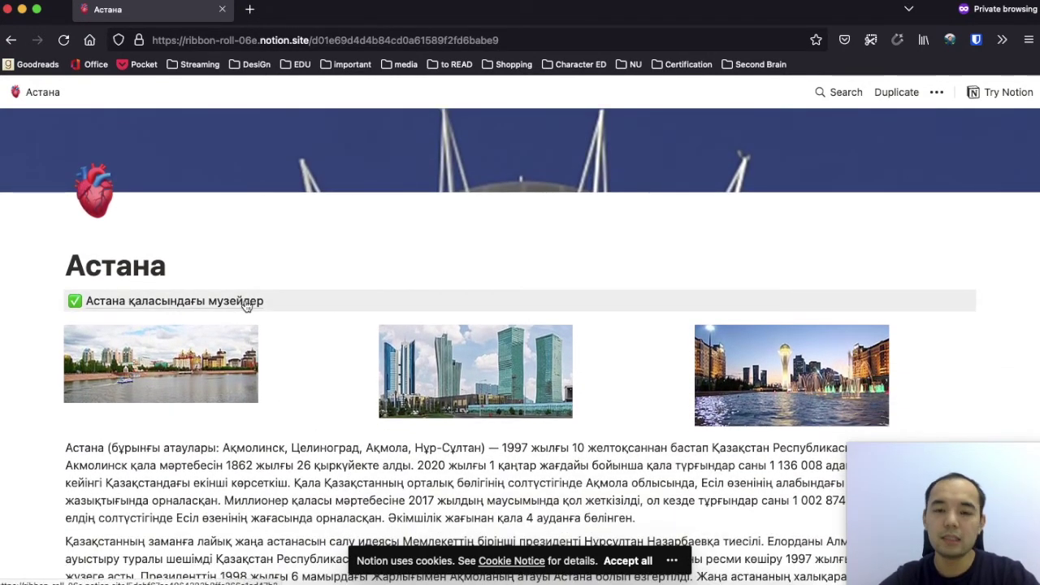
pyautogui.click(246, 304)
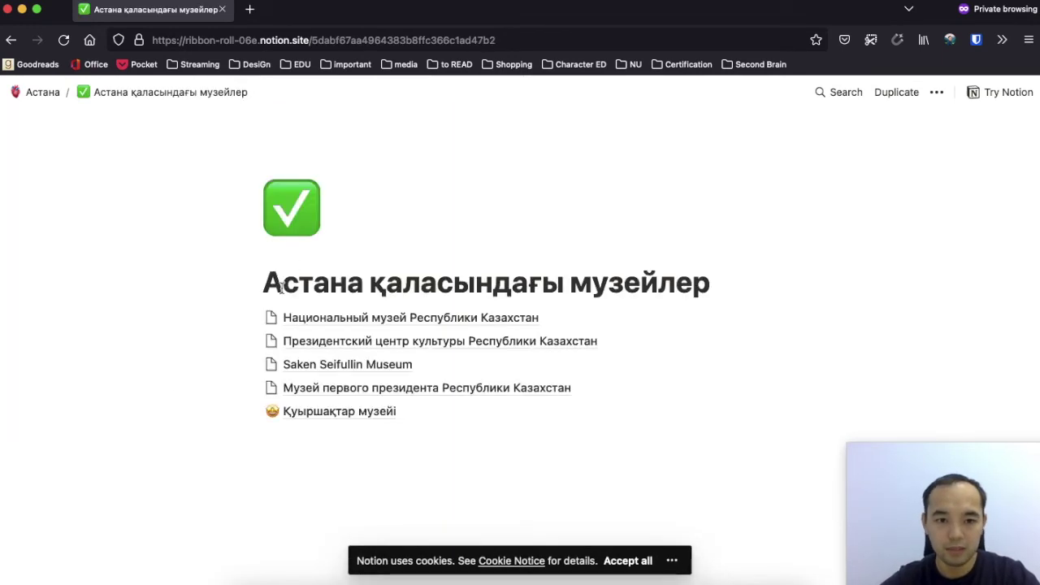
pyautogui.click(285, 411)
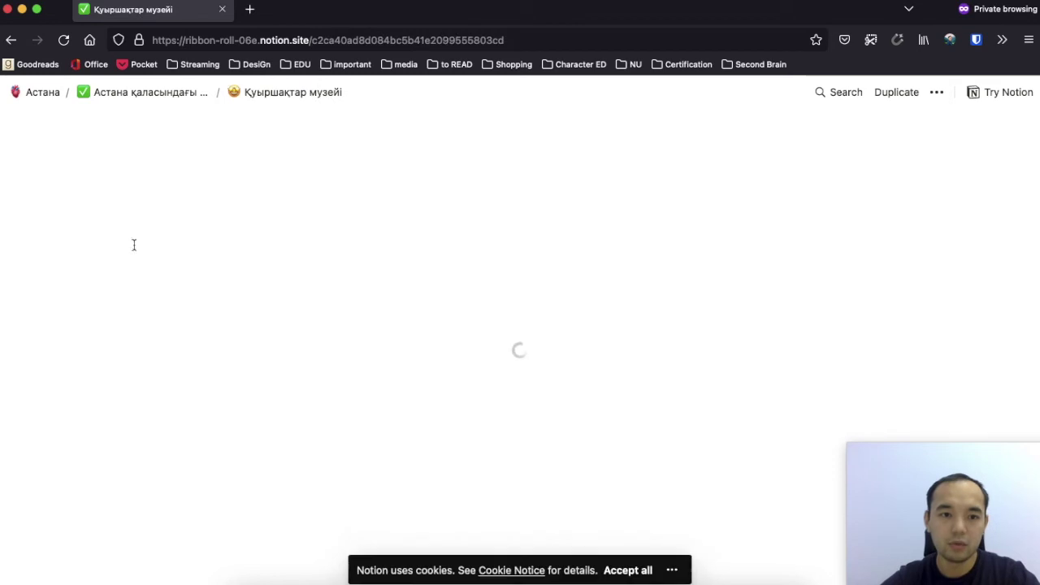
pyautogui.click(44, 93)
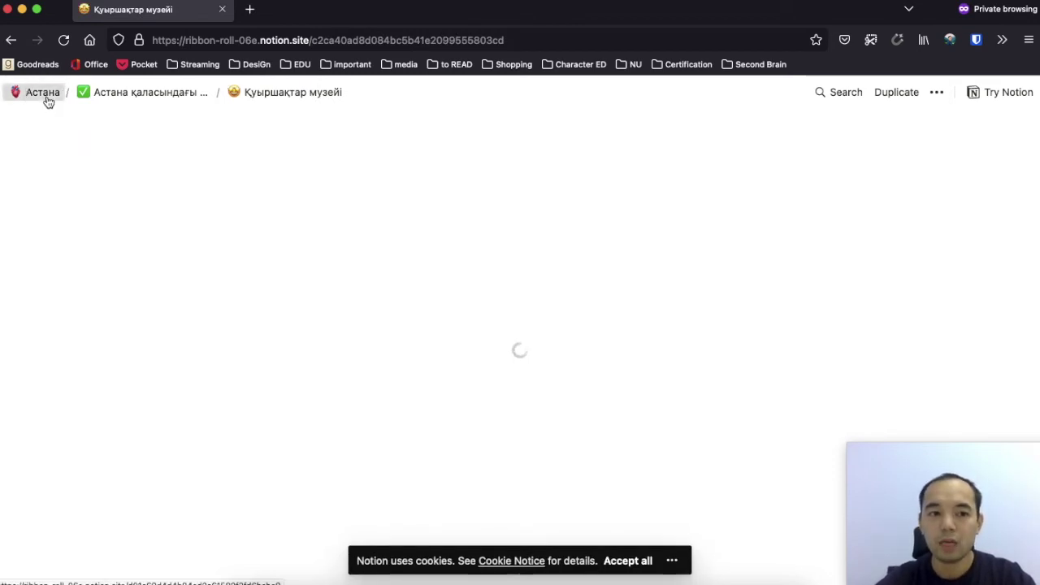
pyautogui.scroll(-3, 252, 250)
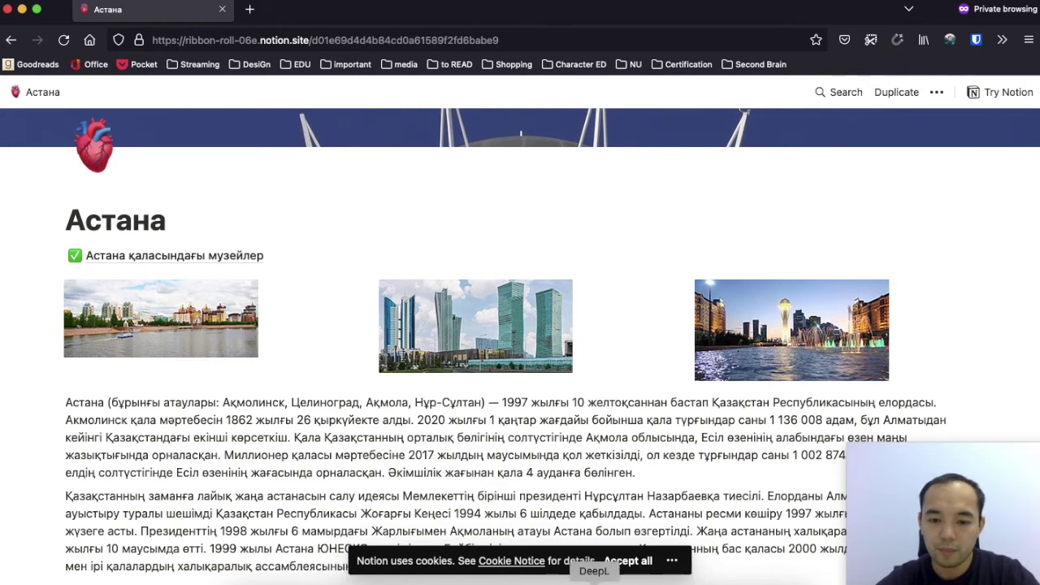
# Step: Switch back to Notion and enable Allow editing for the Астана page's web link
pyautogui.click(389, 581)
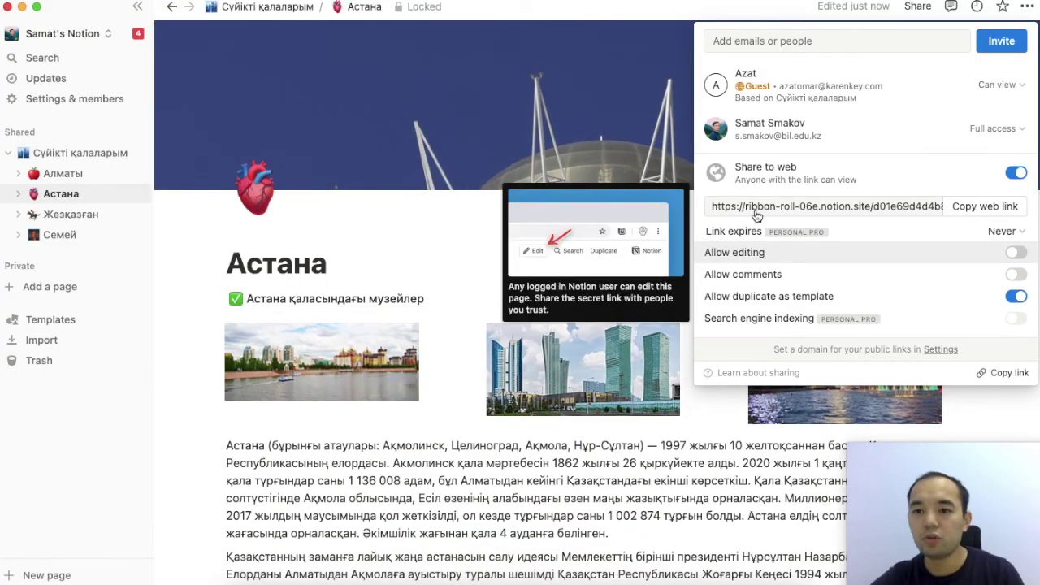
pyautogui.moveTo(752, 271)
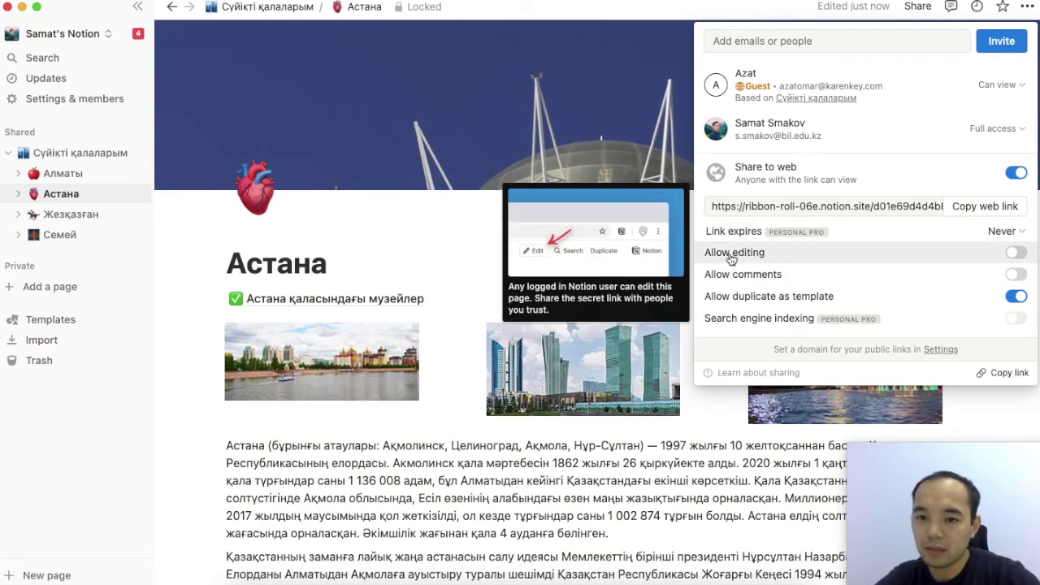
pyautogui.click(1013, 255)
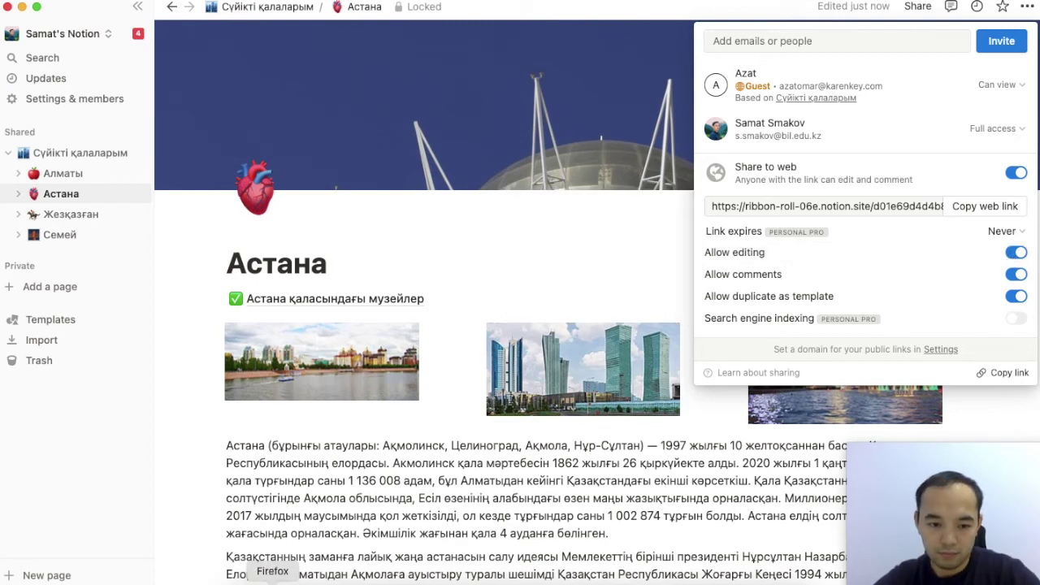
# Step: Check the published Астана page in Firefox for editing options and return to Notion
pyautogui.click(272, 580)
pyautogui.scroll(3, 314, 399)
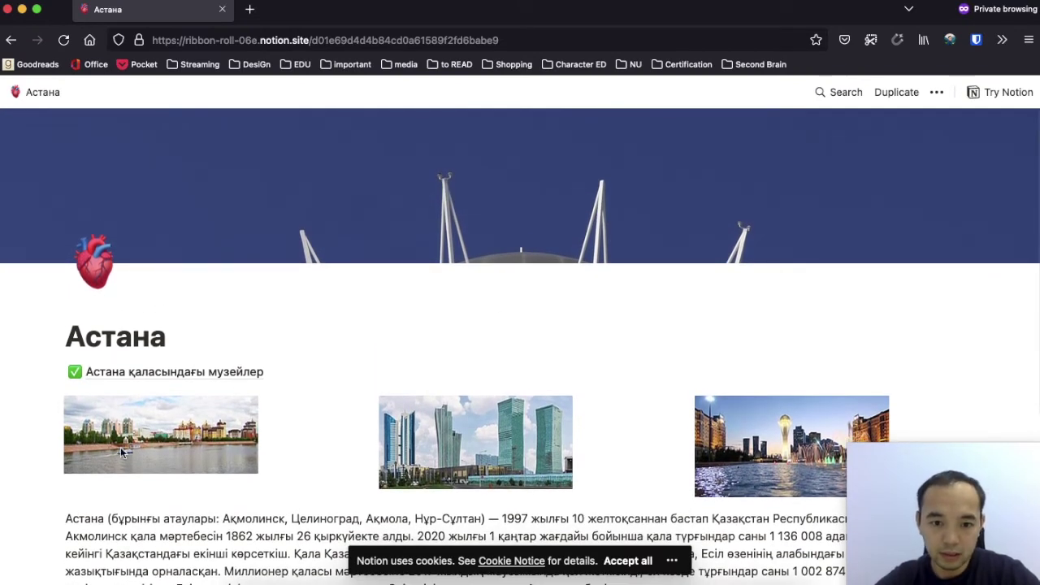
pyautogui.scroll(-3, 325, 441)
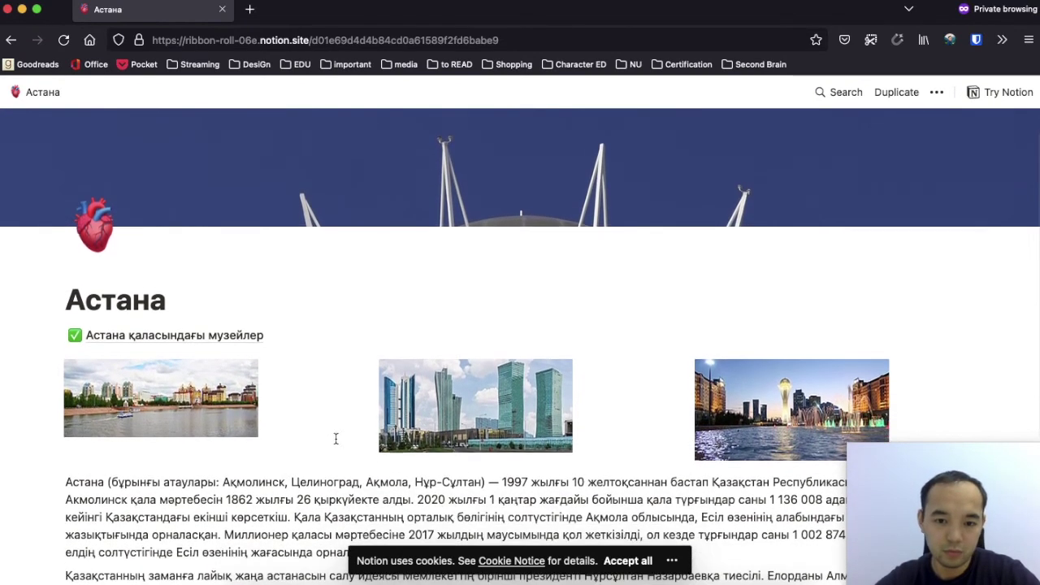
pyautogui.press('super+Tab')
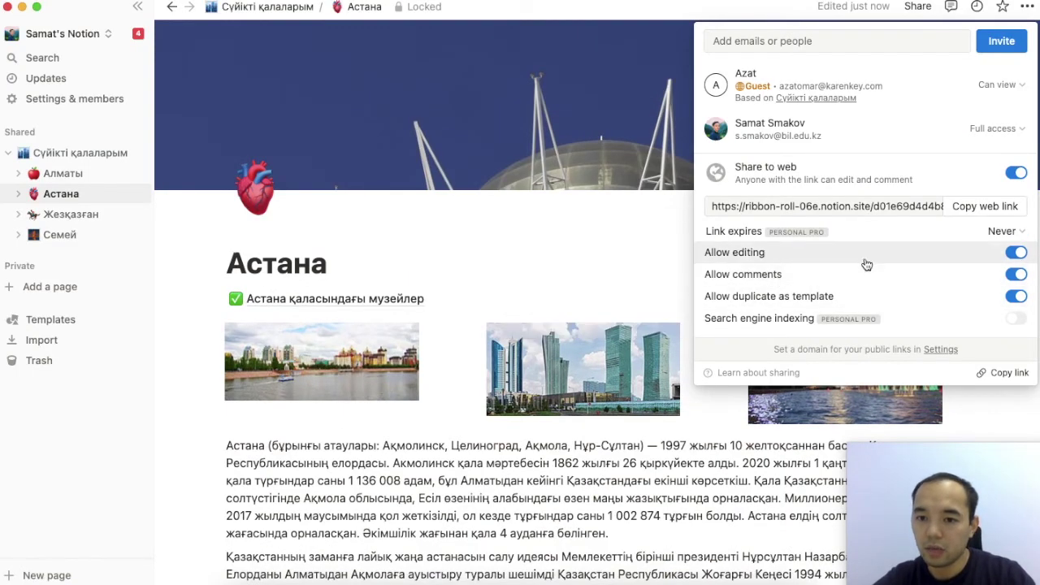
# Step: Turn off Allow editing and Allow comments for the Астана page's web link, leaving duplication as a template enabled
pyautogui.click(1012, 254)
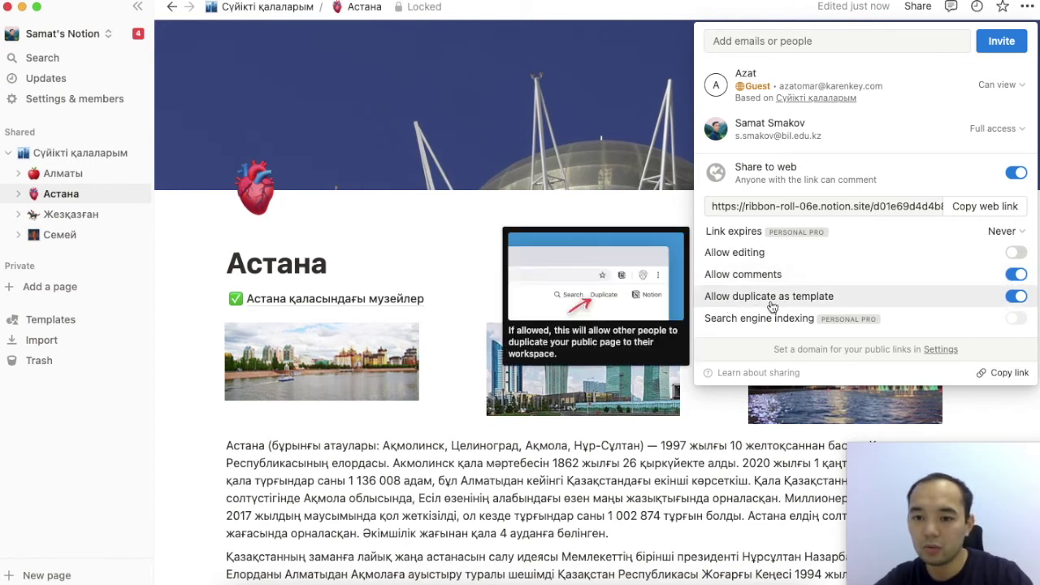
pyautogui.click(1016, 285)
pyautogui.click(1016, 274)
pyautogui.click(1016, 297)
pyautogui.click(1015, 297)
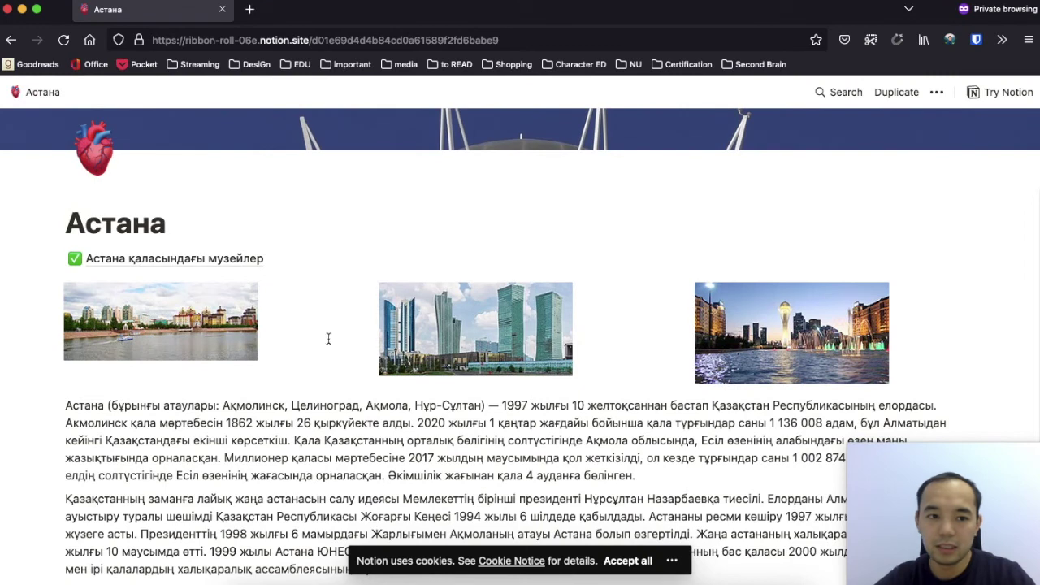
# Step: Check the published page in Firefox and disable Allow duplicate as template for the Астана page in Notion
pyautogui.scroll(-1, 655, 308)
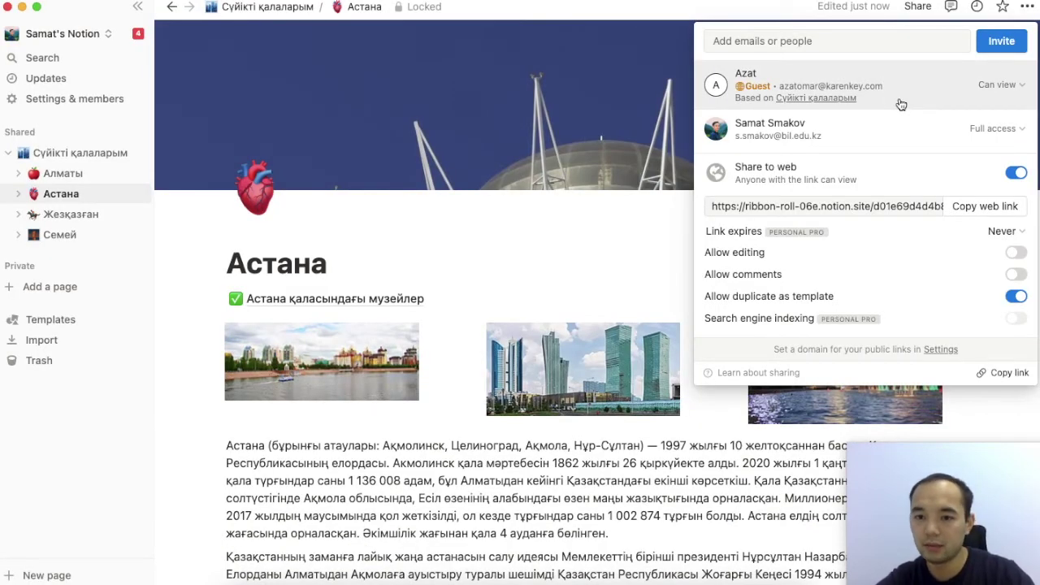
pyautogui.click(1016, 297)
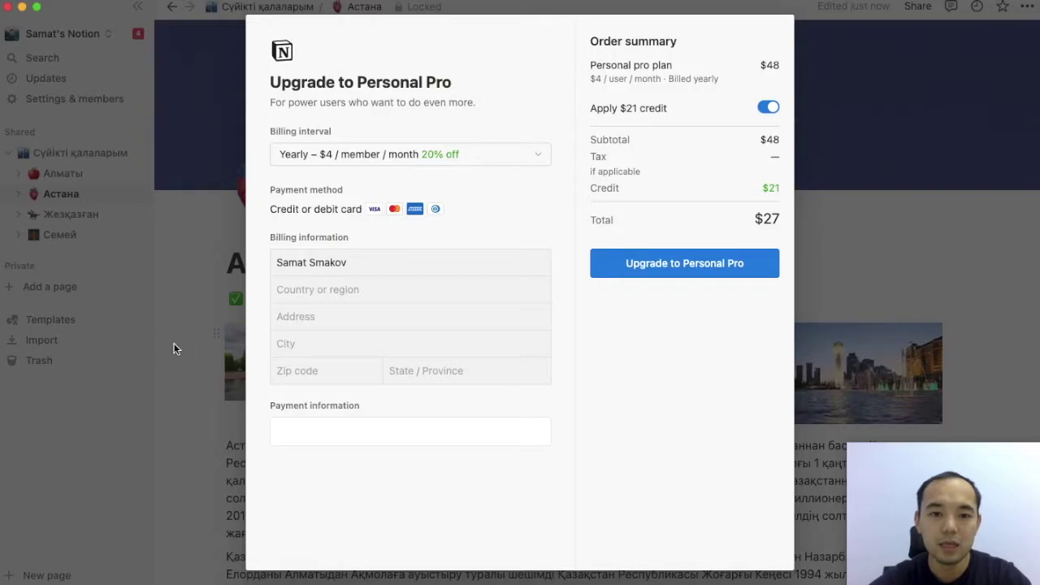
# Step: Dismiss the Personal Pro upgrade offer, then reopen the Астана page's link options and copy its web link
pyautogui.click(173, 348)
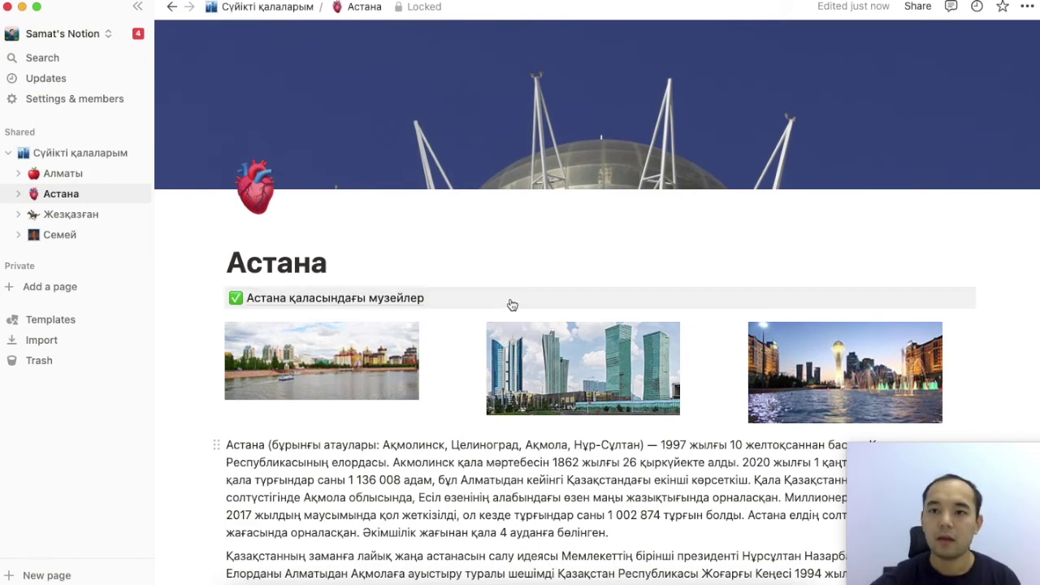
pyautogui.click(915, 12)
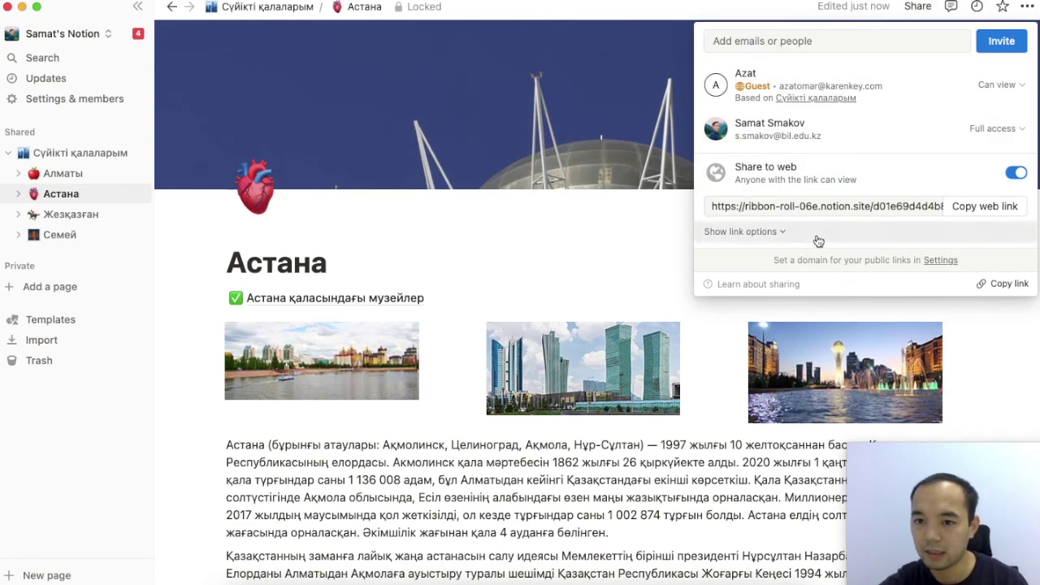
pyautogui.click(753, 237)
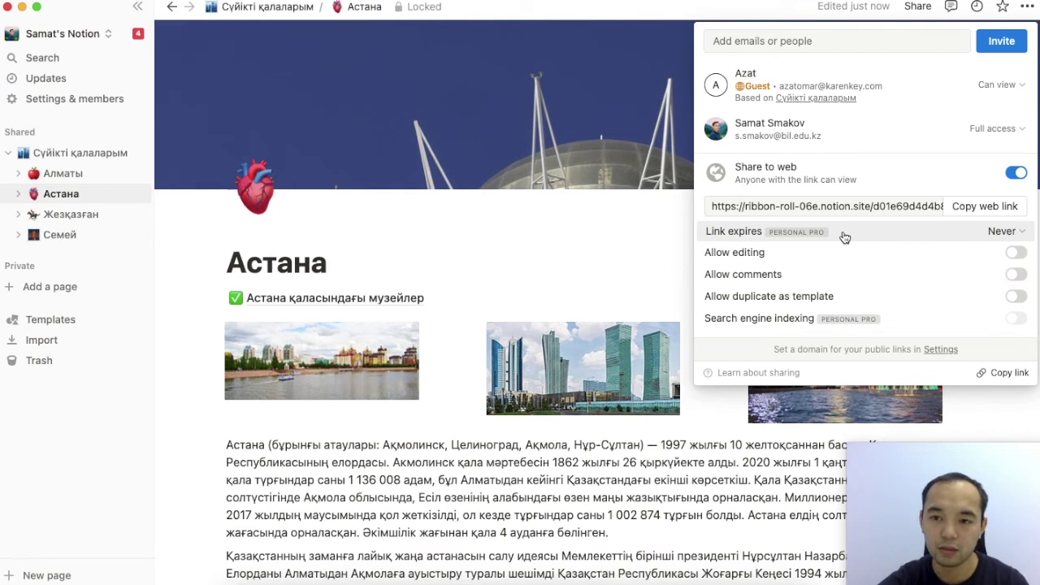
pyautogui.click(992, 208)
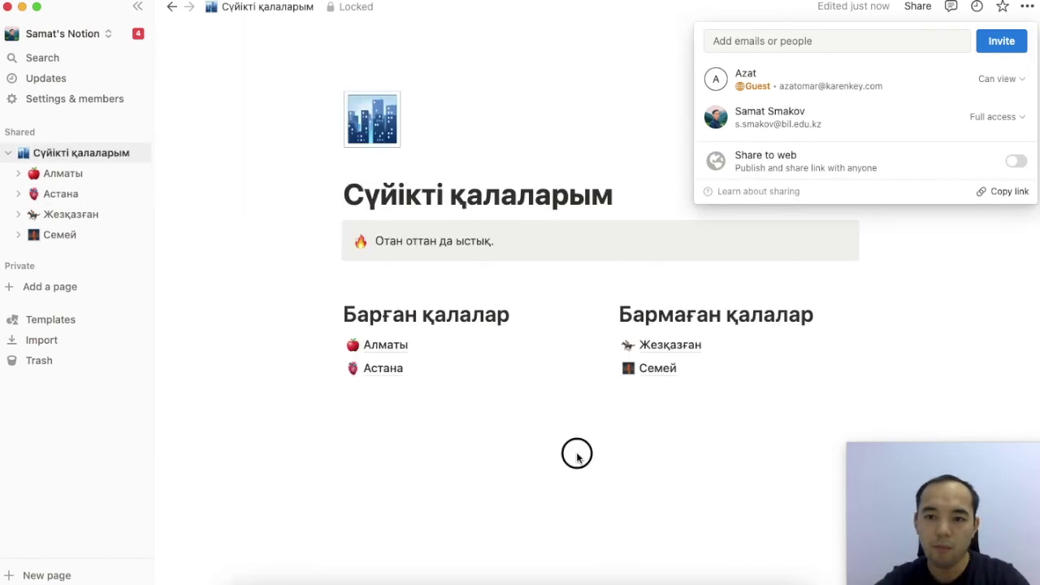
pyautogui.click(485, 441)
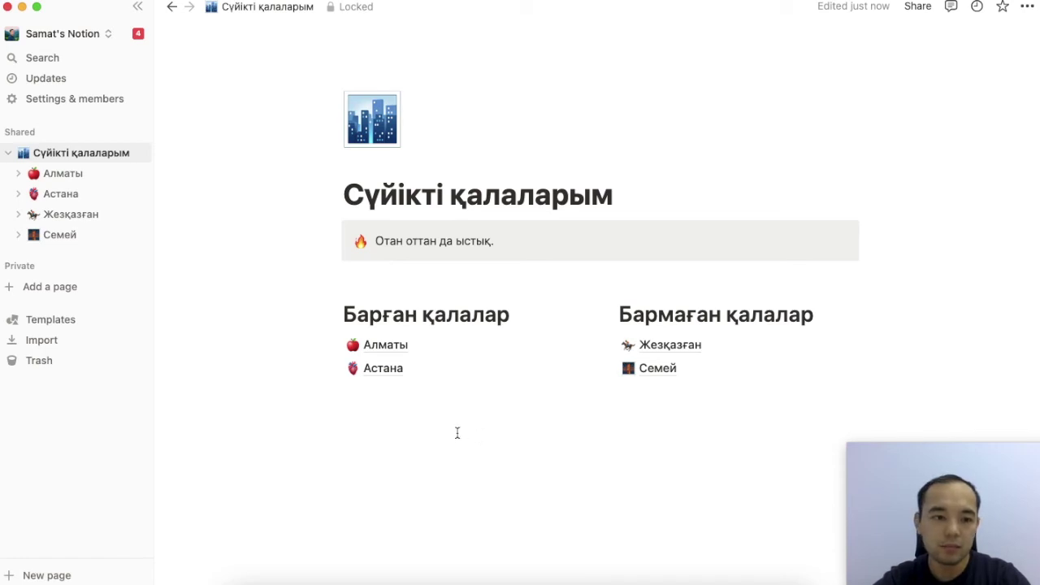
# Step: Open the template gallery and look through the Bullet Journal template
pyautogui.click(50, 320)
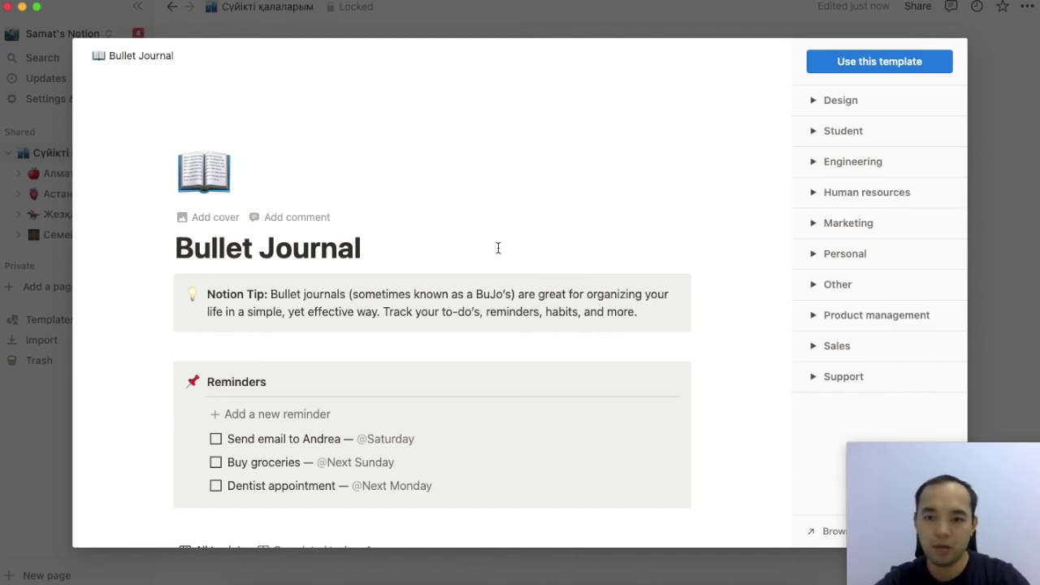
pyautogui.scroll(-3, 498, 247)
pyautogui.scroll(-1, 659, 262)
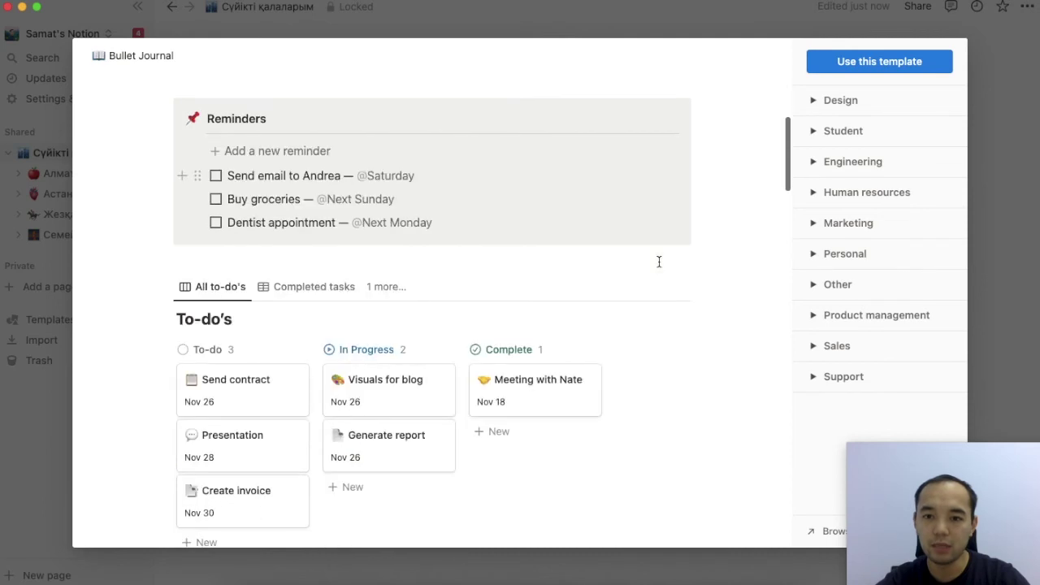
pyautogui.scroll(5, 659, 261)
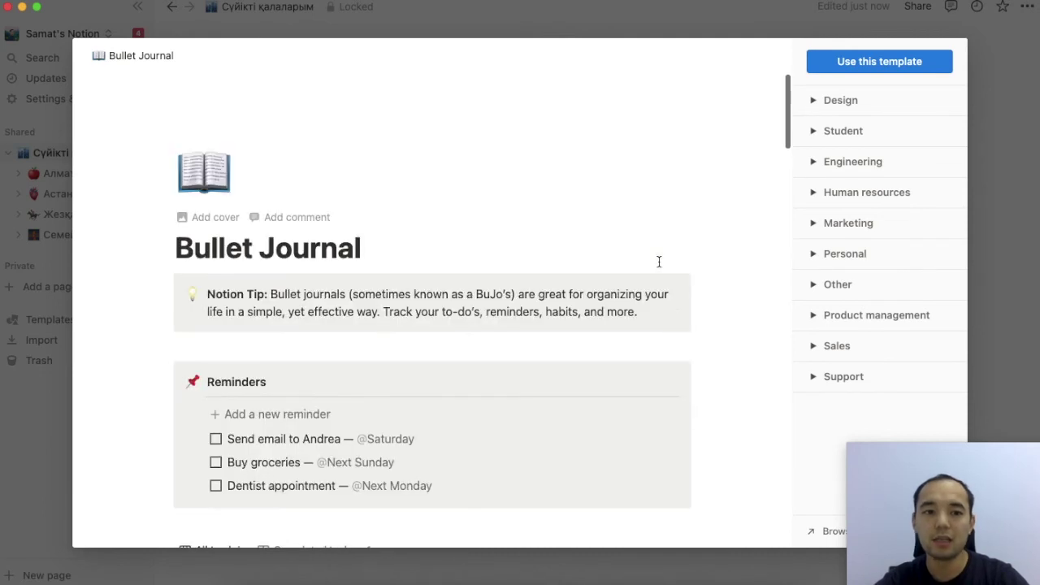
# Step: Preview the Class Notes and Thesis Planning templates in the Student category
pyautogui.click(832, 132)
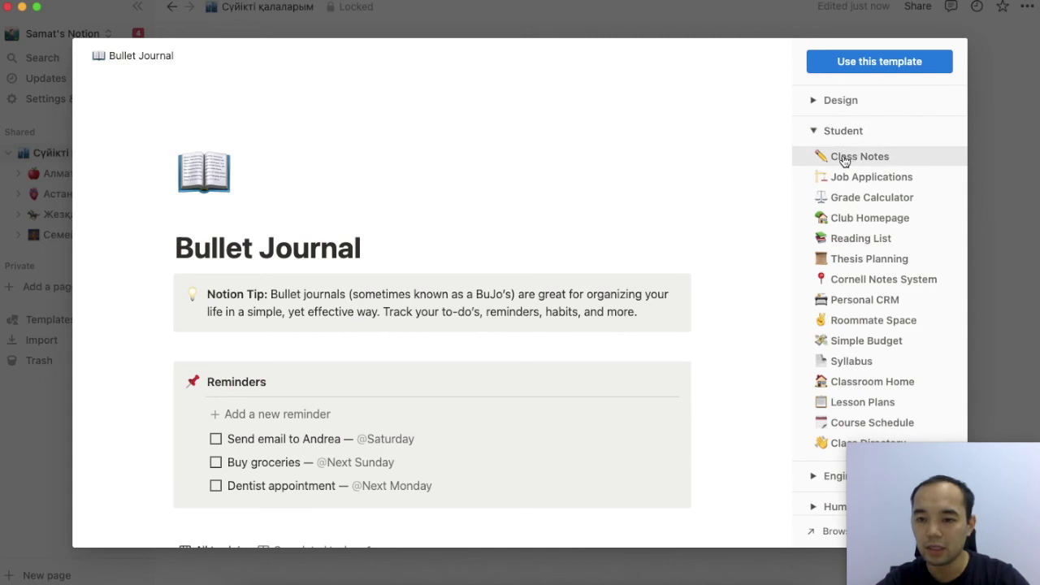
pyautogui.click(843, 159)
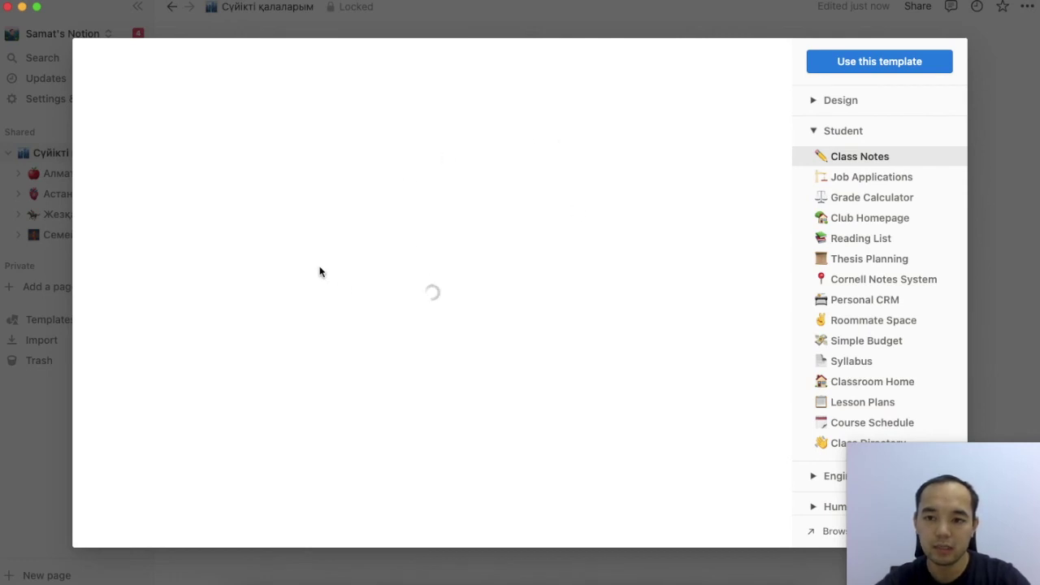
pyautogui.scroll(-3, 323, 265)
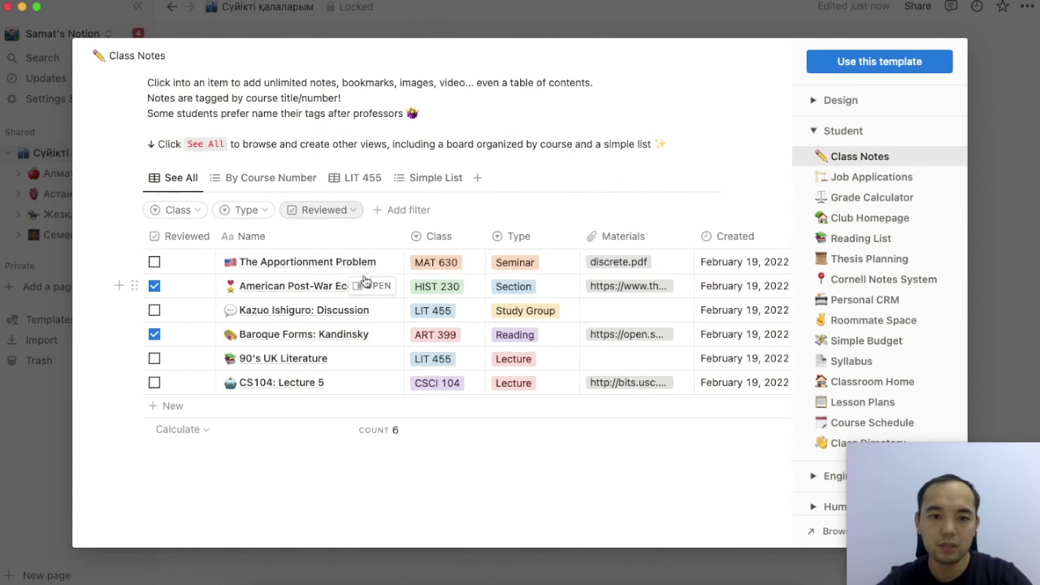
pyautogui.click(872, 262)
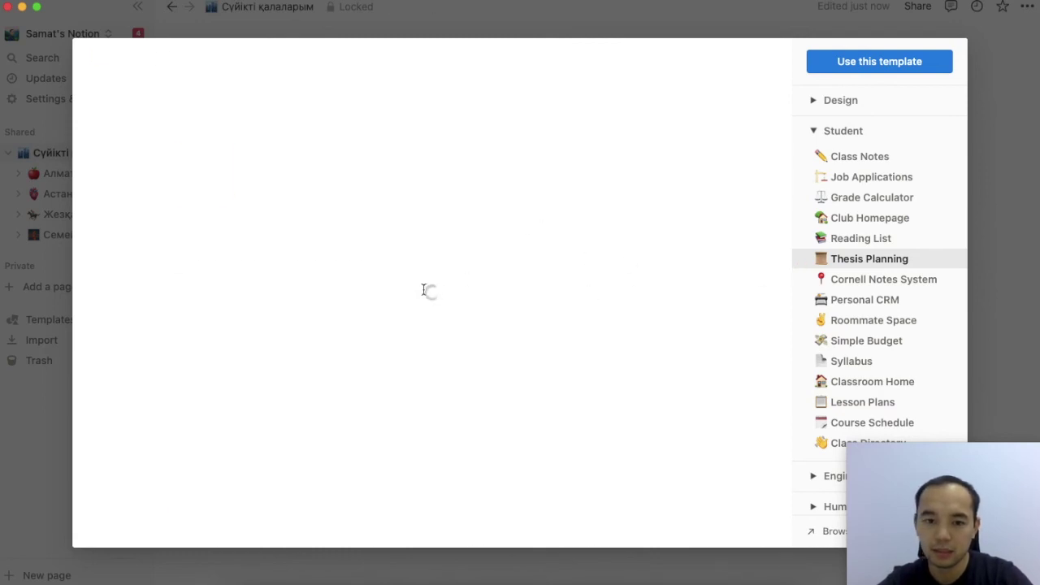
# Step: Look through the Thesis Planning template and add it to the workspace as a private page
pyautogui.scroll(-15, 423, 291)
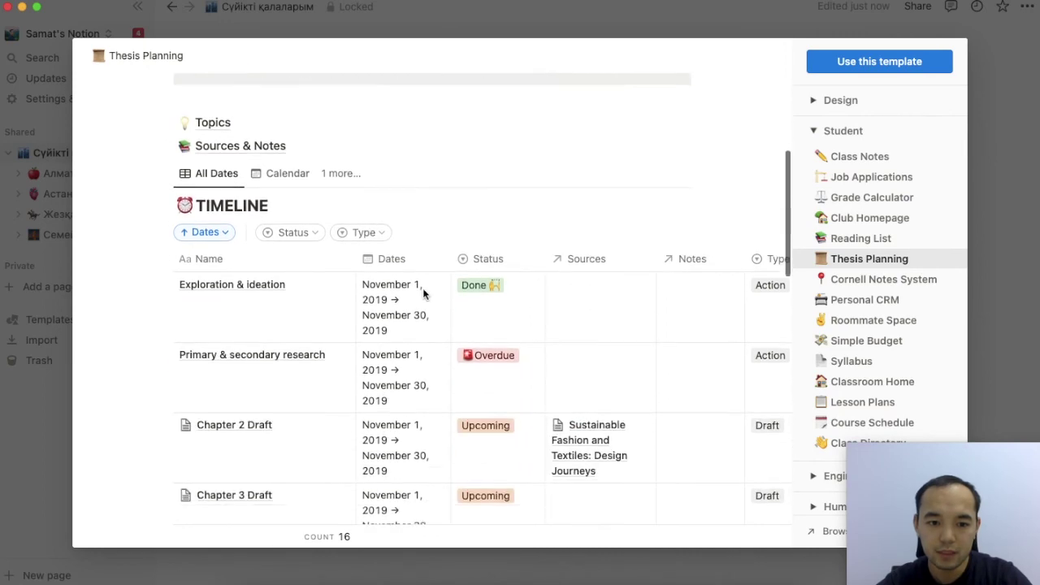
pyautogui.scroll(-5, 422, 292)
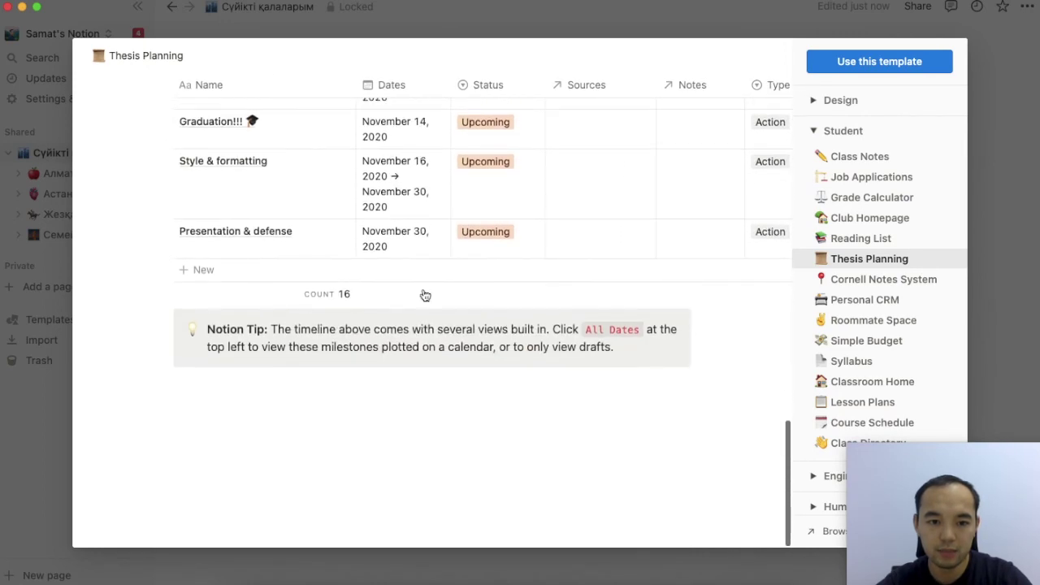
pyautogui.scroll(15, 424, 294)
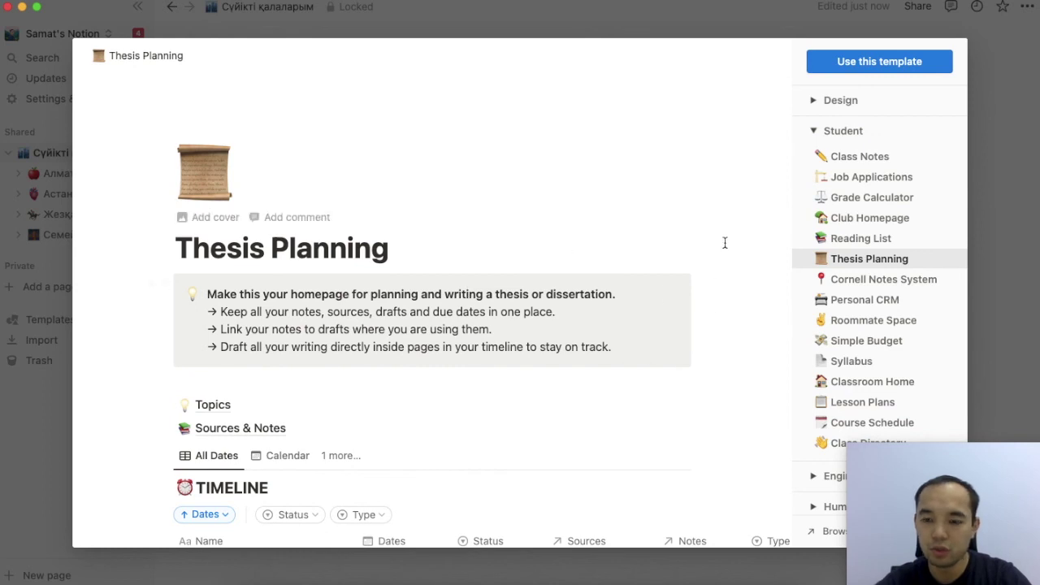
pyautogui.click(865, 65)
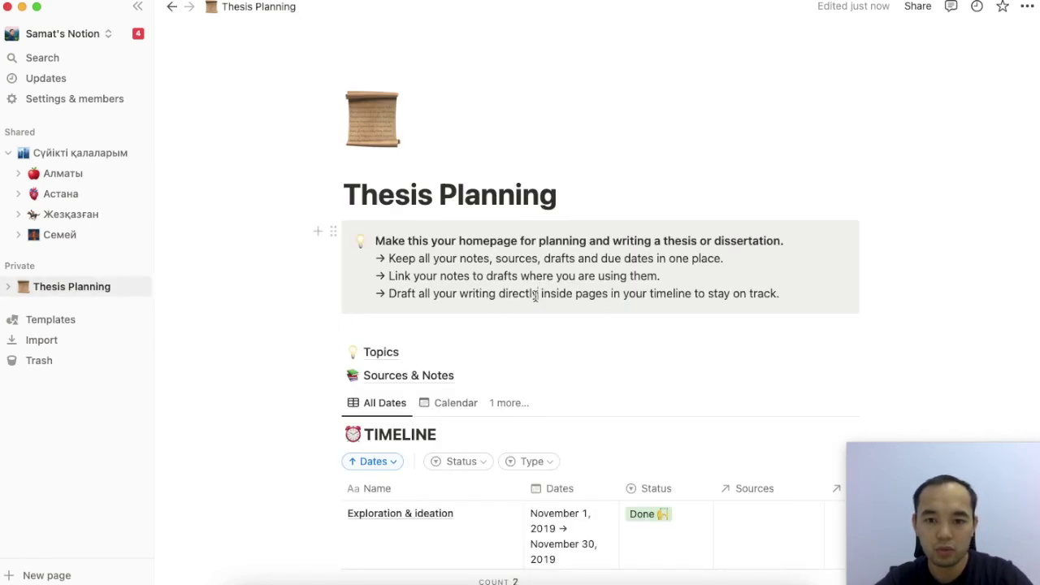
# Step: Clear all the text from the callout below the Thesis Planning page's title
pyautogui.moveTo(539, 294); pyautogui.dragTo(514, 294)
pyautogui.doubleClick(509, 293)
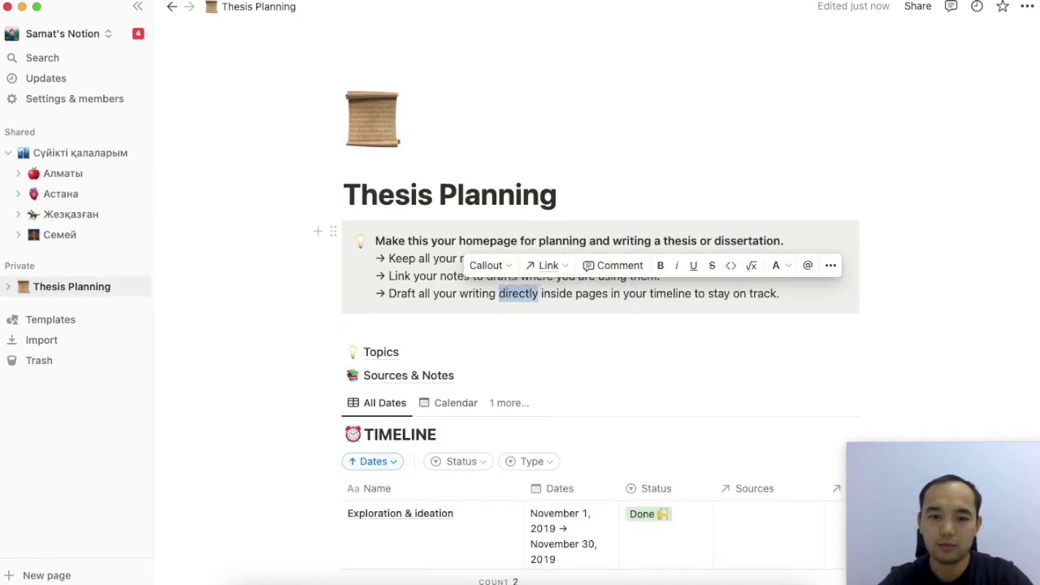
pyautogui.press('BackSpace')
pyautogui.press('super+a')
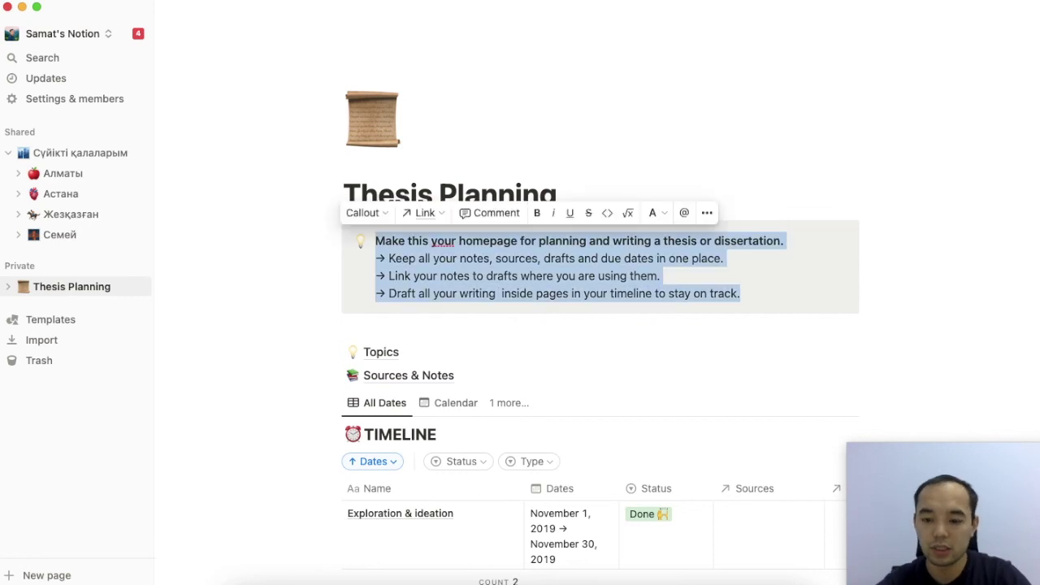
pyautogui.press('BackSpace')
pyautogui.scroll(-5, 474, 321)
pyautogui.scroll(5, 610, 235)
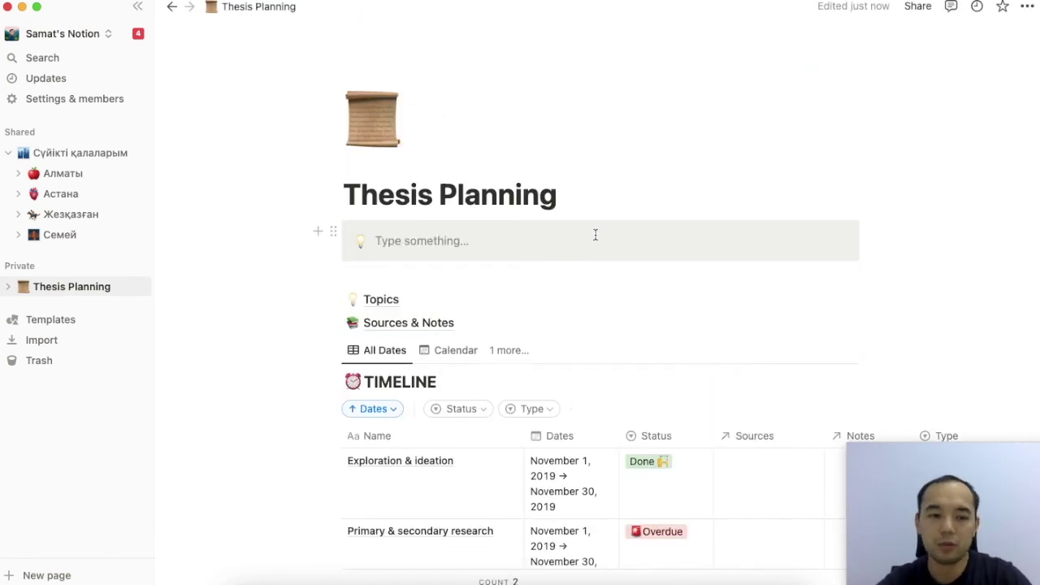
# Step: Enable Allow duplicate as template in the Астана page's web link options, then close the sharing settings
pyautogui.click(88, 157)
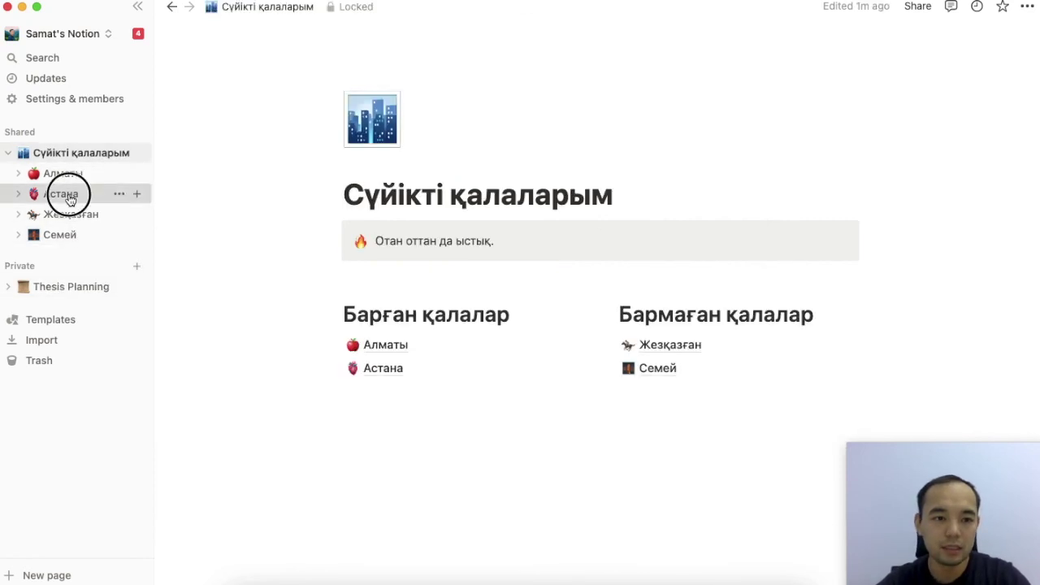
pyautogui.click(70, 198)
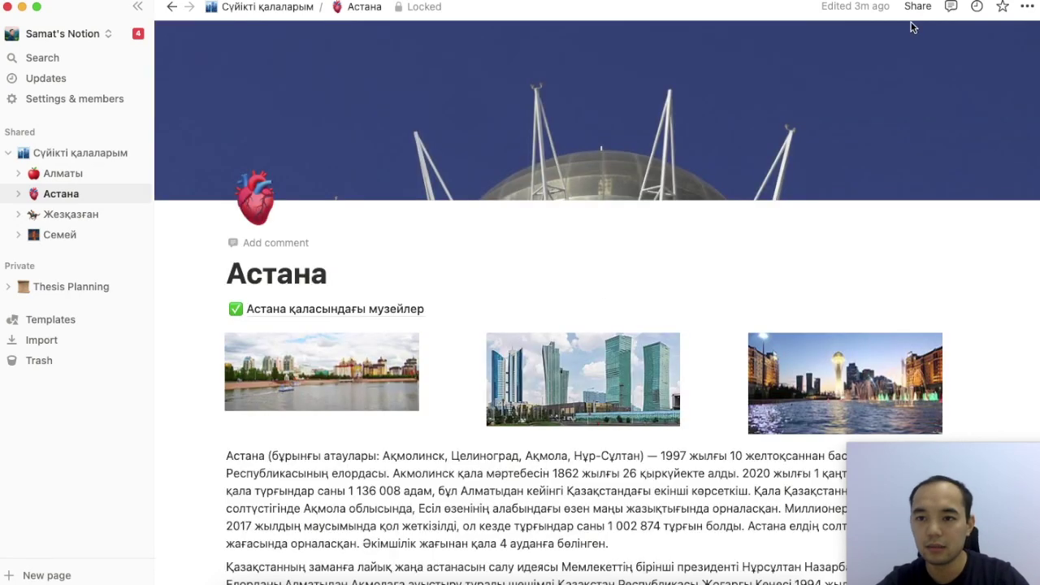
pyautogui.click(917, 8)
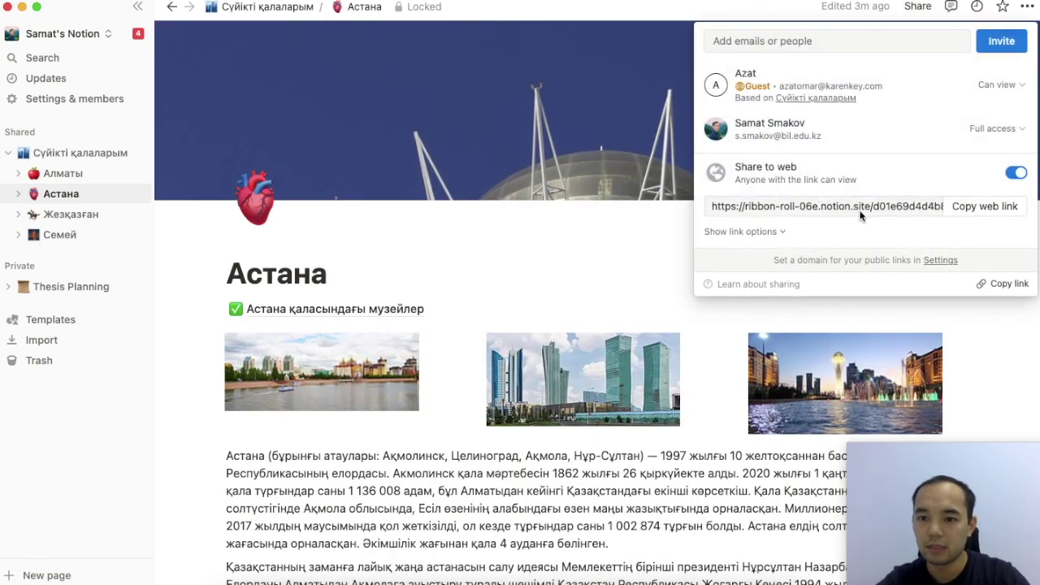
pyautogui.click(862, 237)
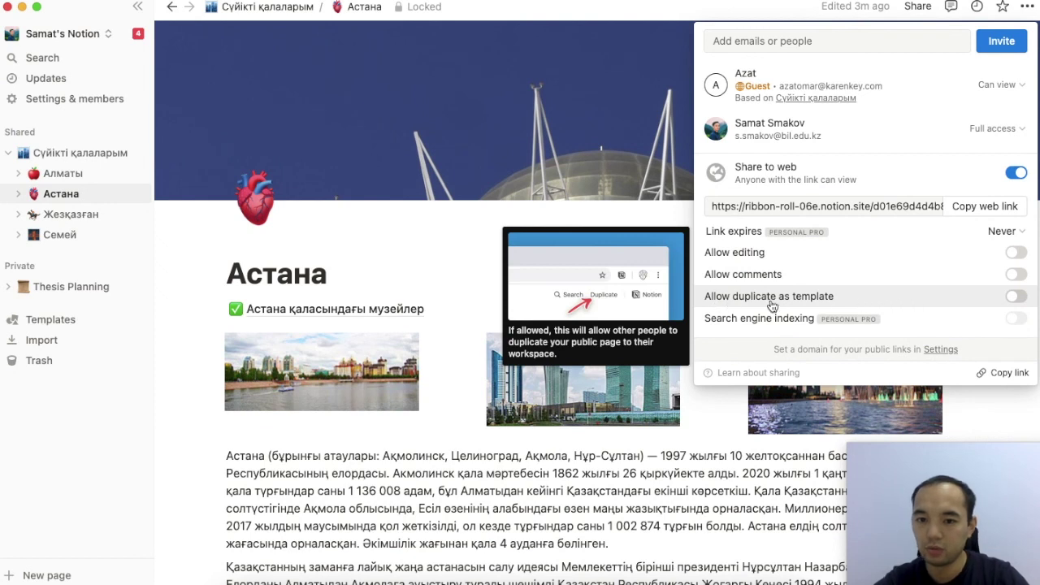
pyautogui.click(1015, 297)
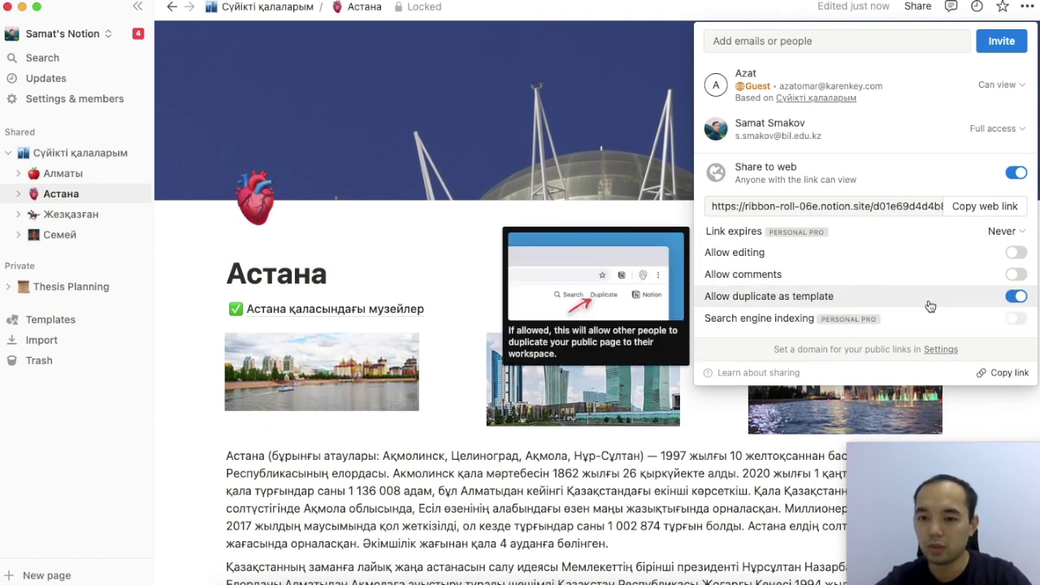
pyautogui.click(633, 264)
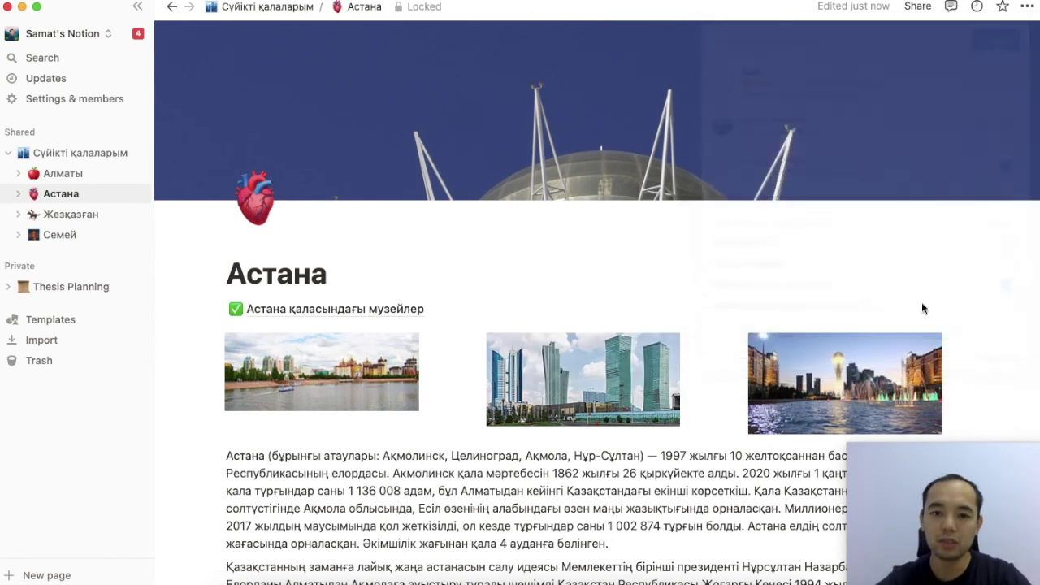